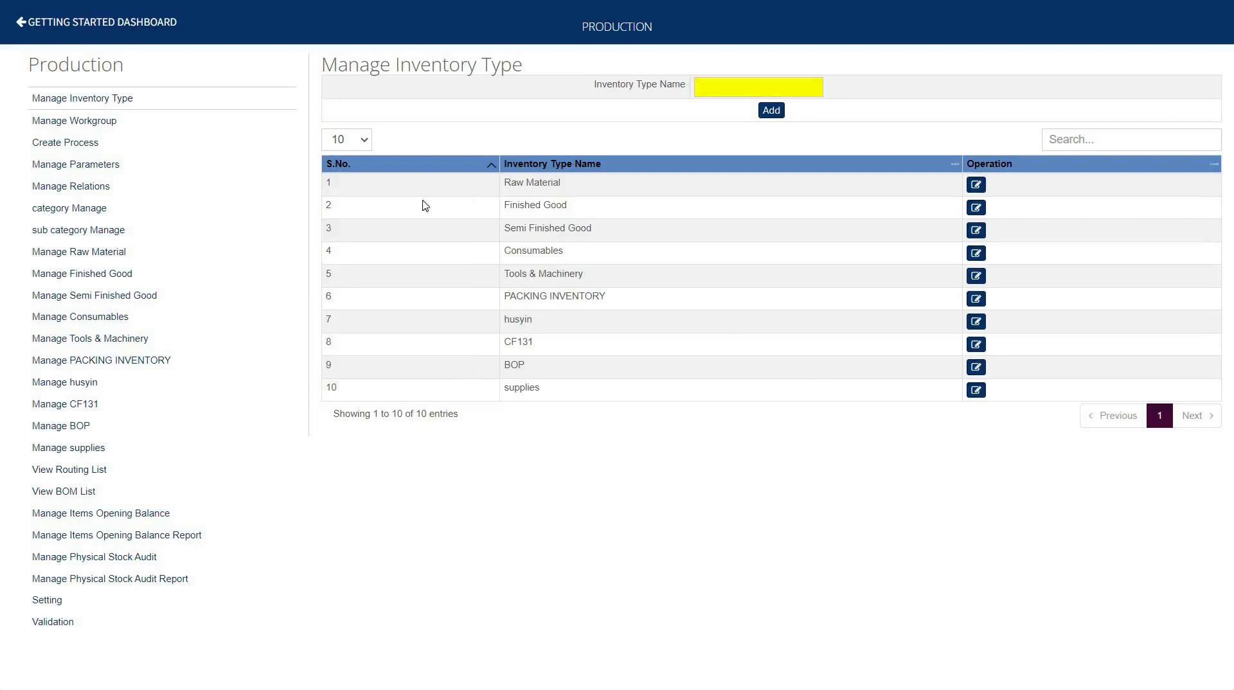
# Step: Start a new workgroup from the Manage Workgroup page and name it Pasting
pyautogui.click(112, 123)
pyautogui.moveTo(319, 64); pyautogui.dragTo(419, 101)
pyautogui.click(418, 101)
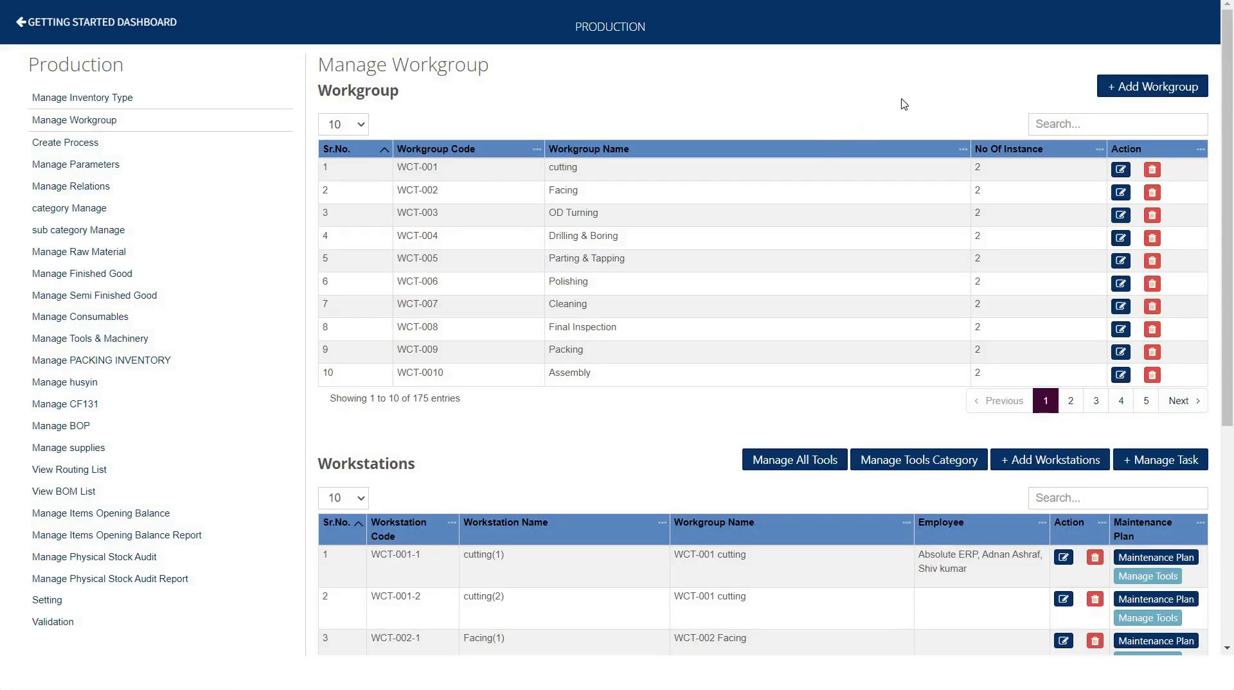
pyautogui.click(1151, 86)
pyautogui.moveTo(16, 61); pyautogui.dragTo(157, 68)
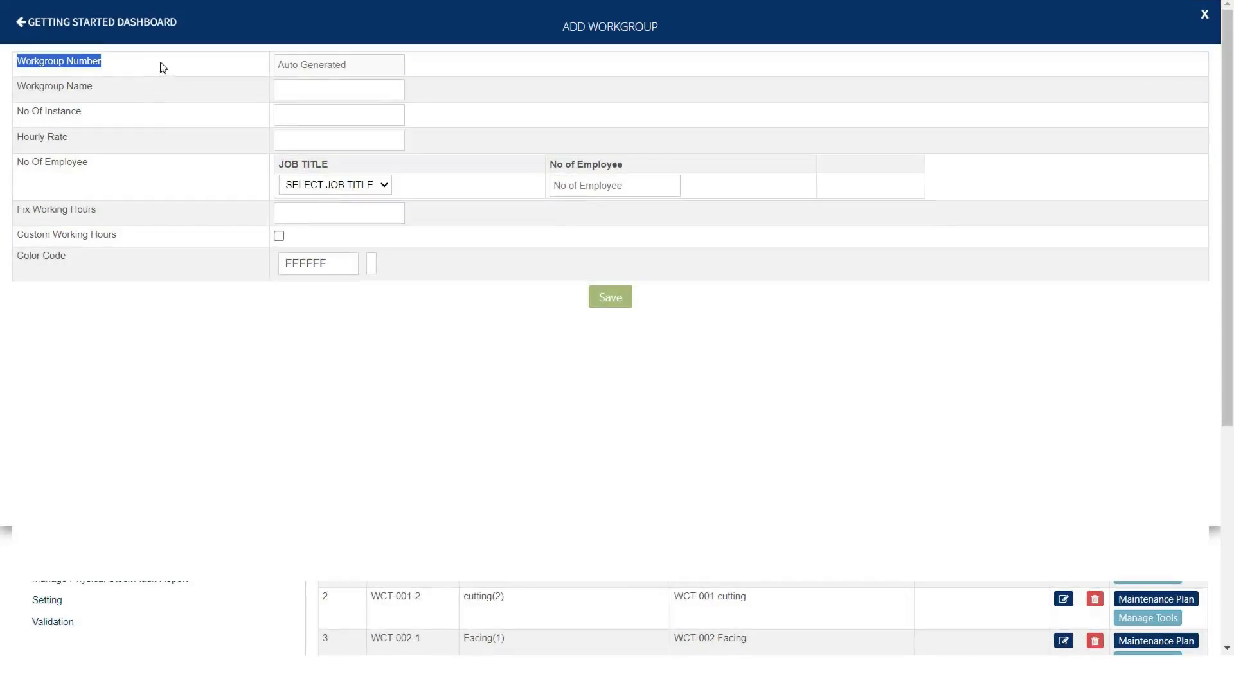
pyautogui.click(161, 68)
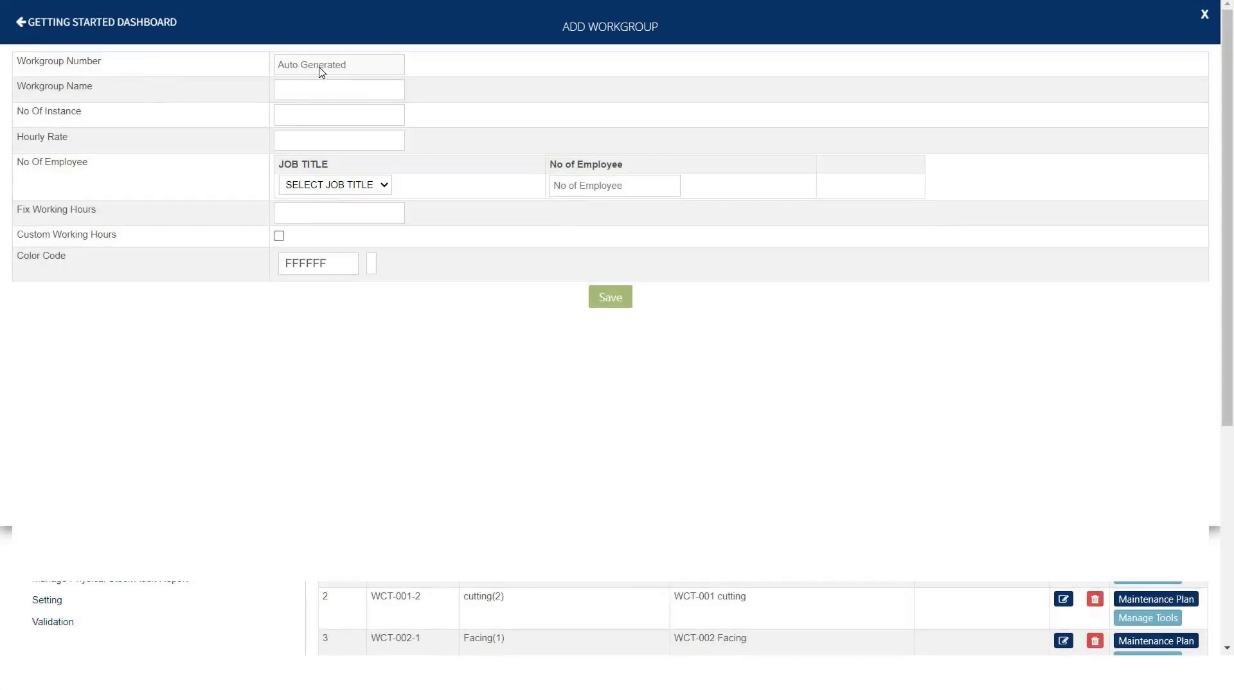
pyautogui.click(320, 91)
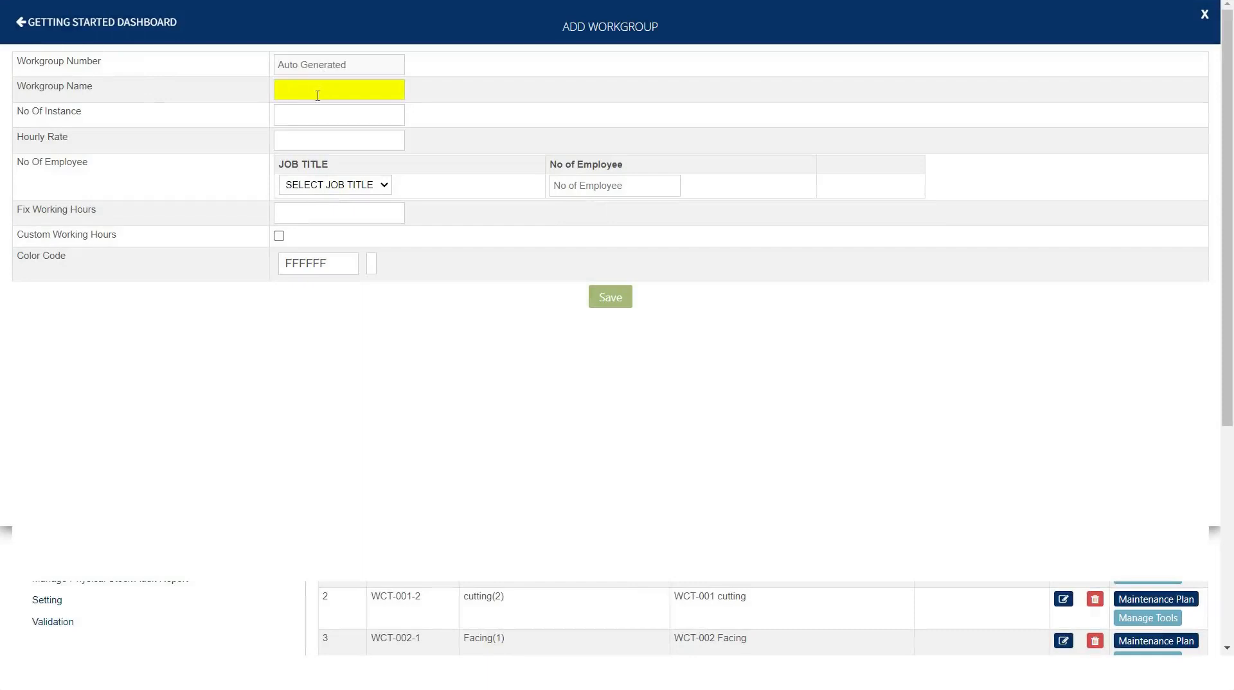
pyautogui.write('Pasting')
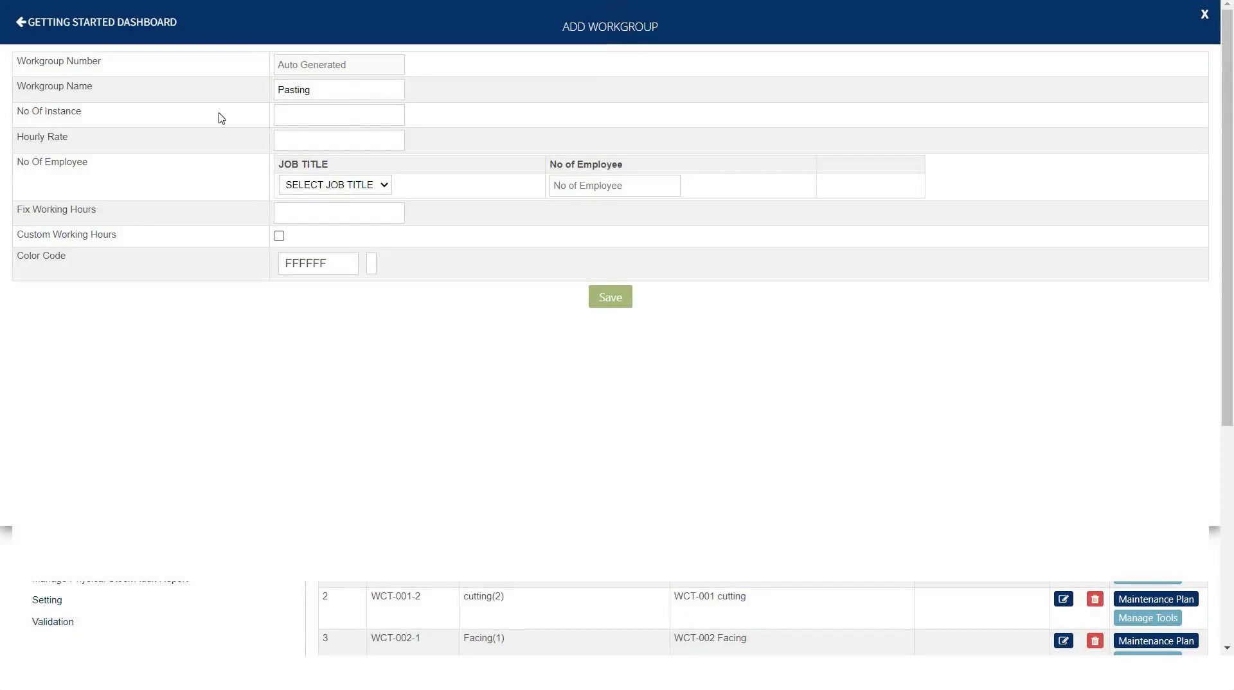
# Step: Set the workgroup's number of instances to 2 and its hourly rate to 500
pyautogui.moveTo(19, 111); pyautogui.dragTo(111, 124)
pyautogui.click(111, 123)
pyautogui.click(283, 117)
pyautogui.write('2')
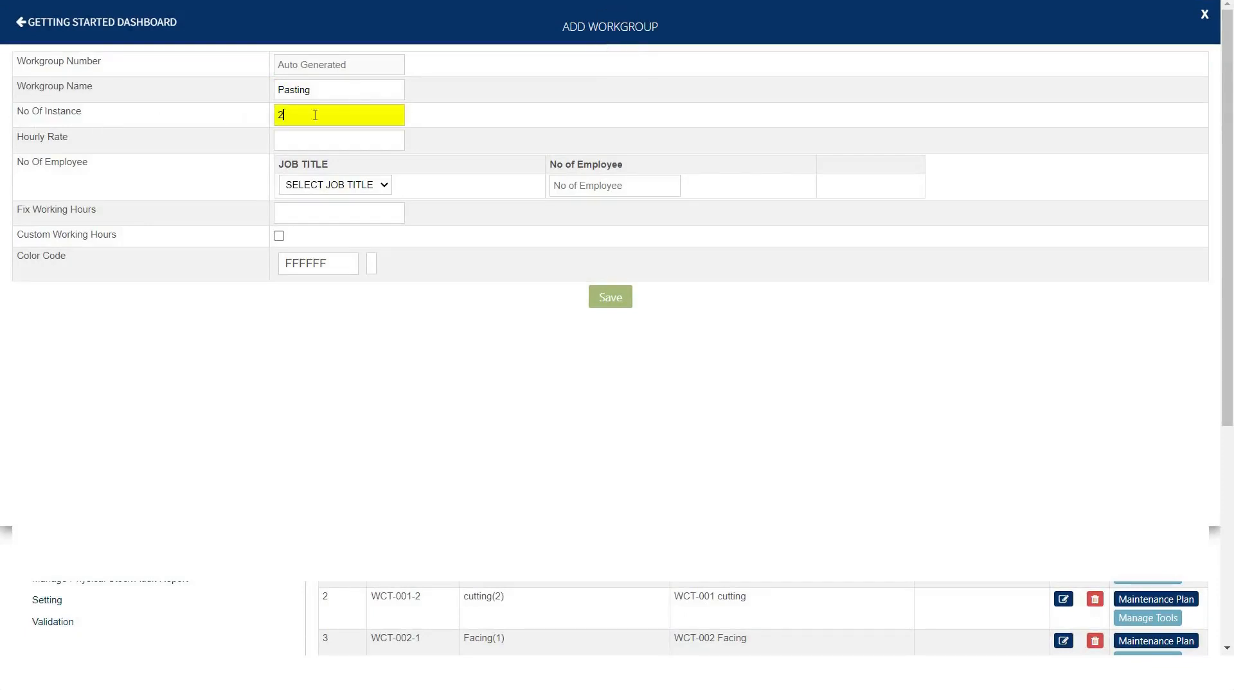
pyautogui.click(442, 118)
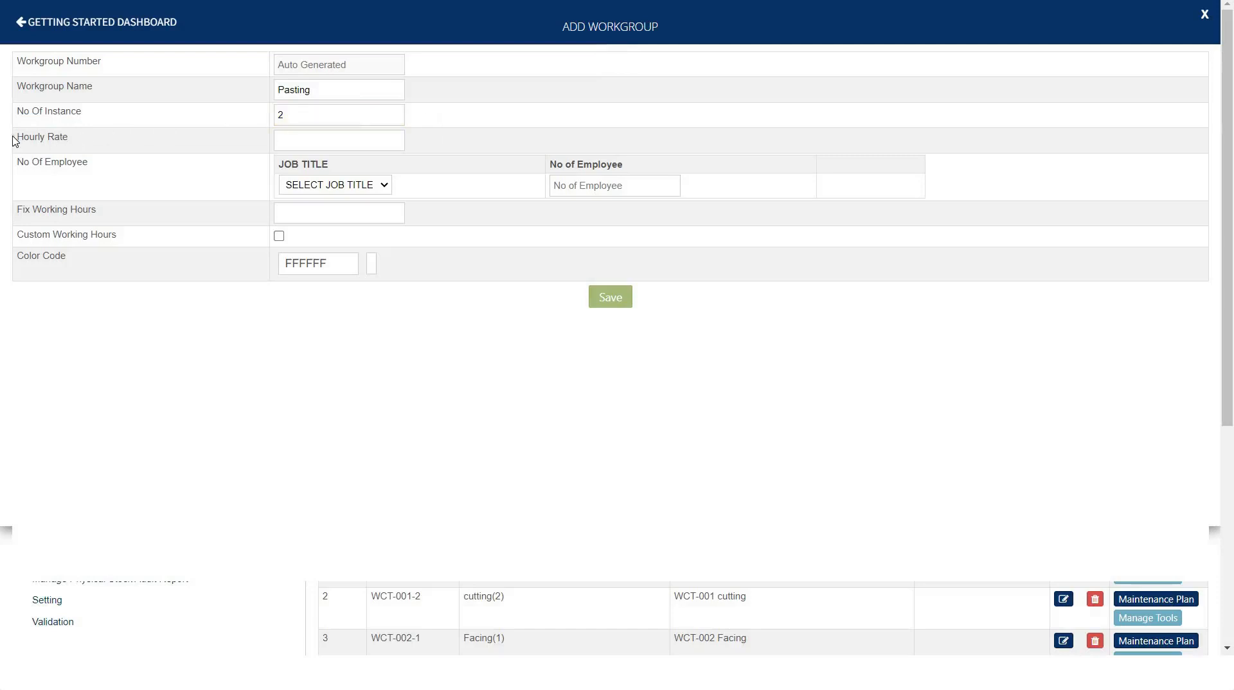
pyautogui.moveTo(13, 137); pyautogui.dragTo(102, 144)
pyautogui.click(147, 147)
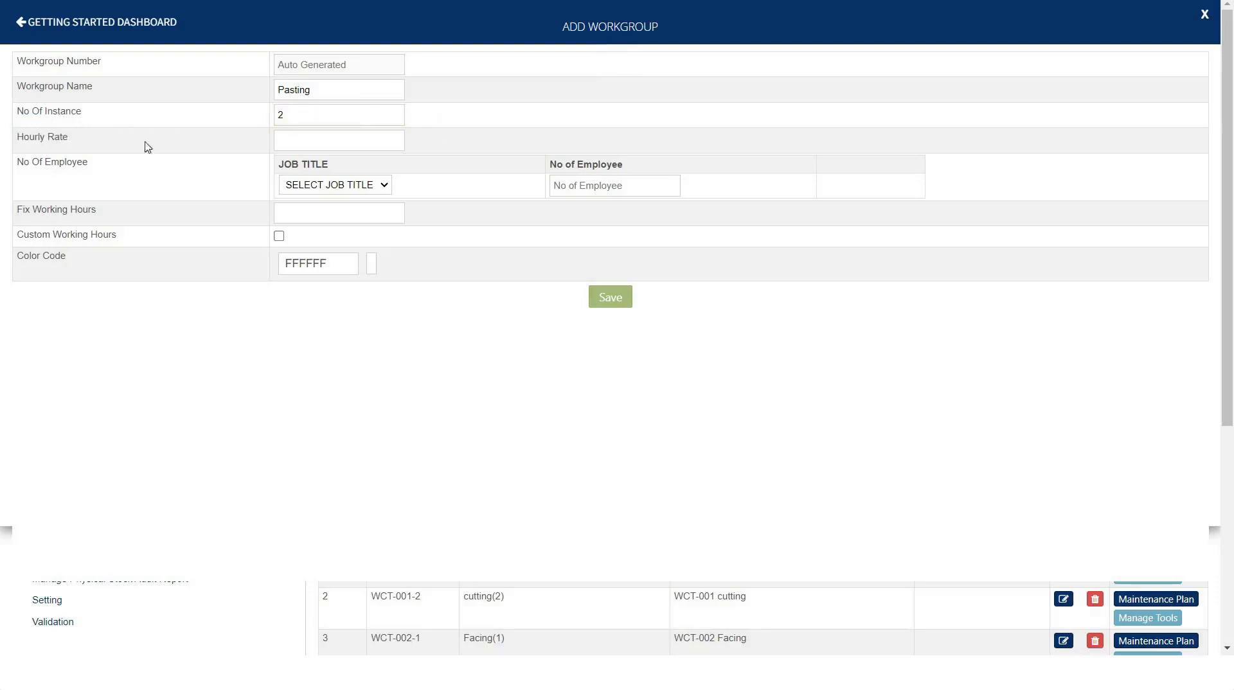
pyautogui.click(310, 145)
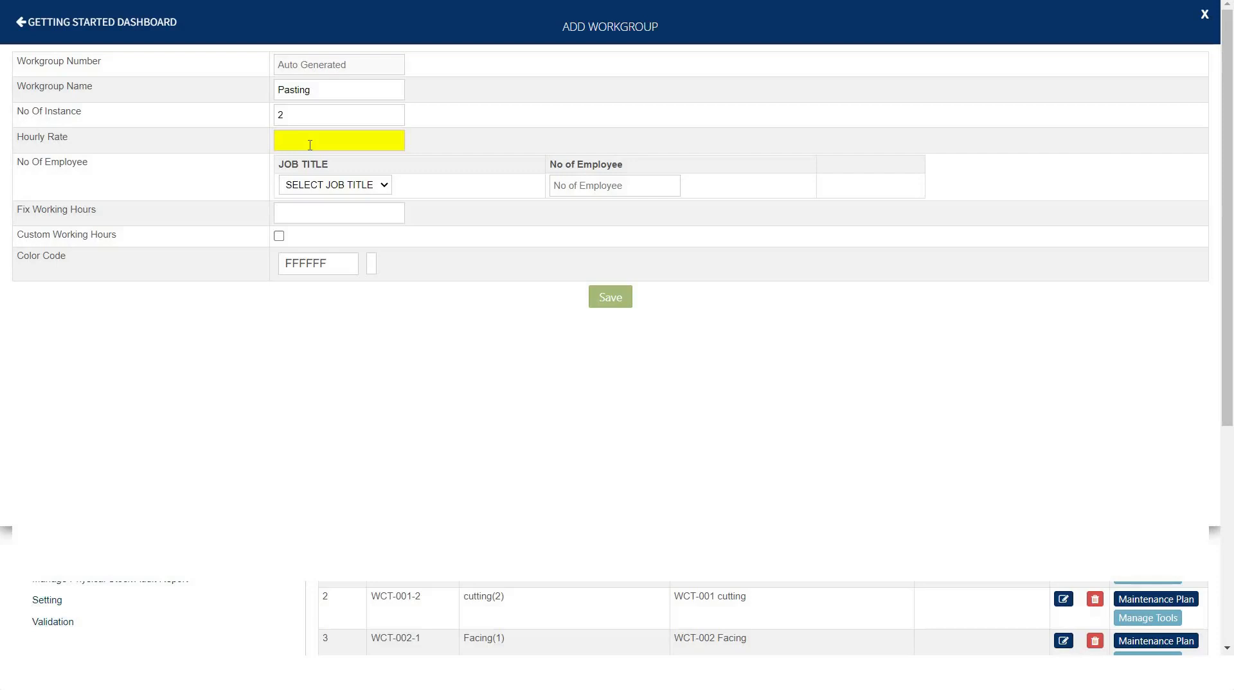
pyautogui.write('500')
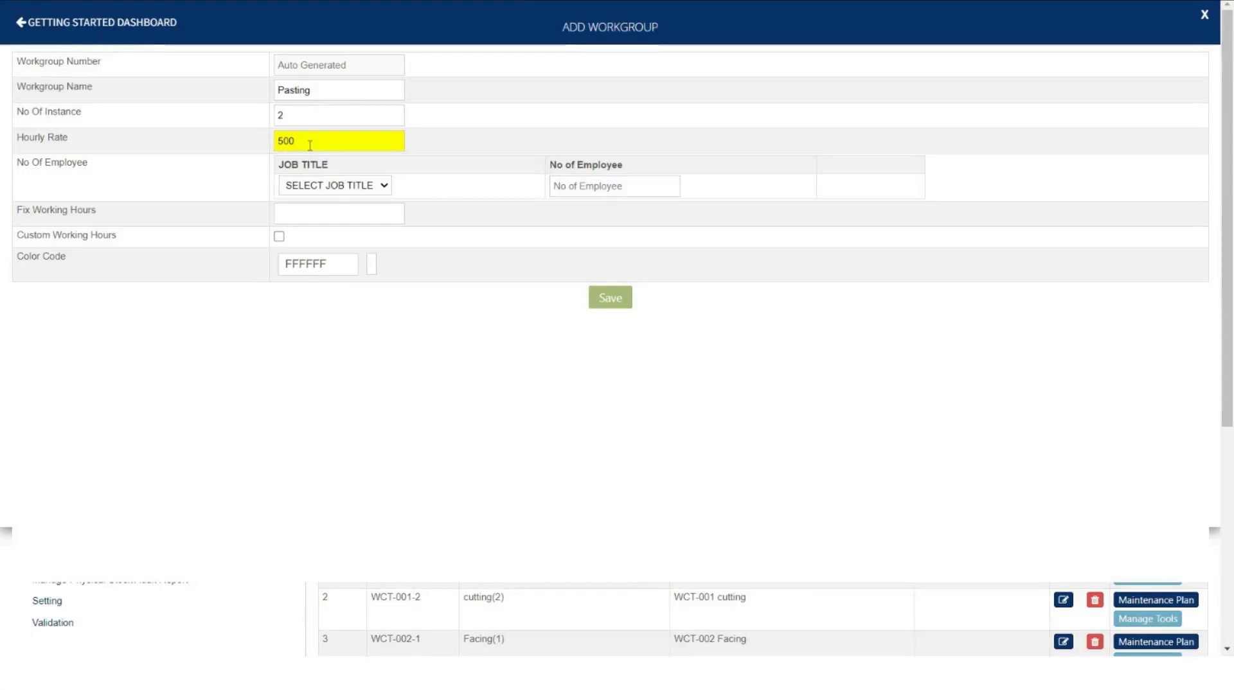
pyautogui.click(213, 145)
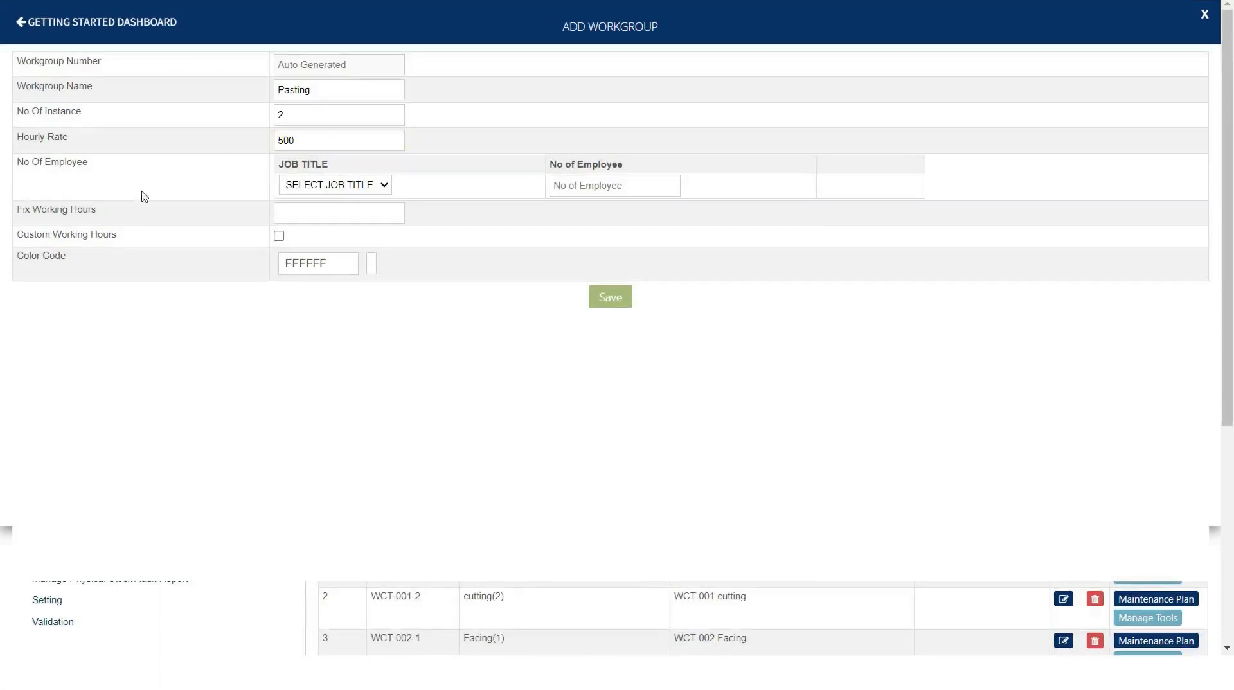
# Step: Assign the workgroup's employees by job title: 1 BDE and 2 Superwiser
pyautogui.moveTo(16, 161); pyautogui.dragTo(98, 174)
pyautogui.click(98, 175)
pyautogui.moveTo(280, 165); pyautogui.dragTo(344, 172)
pyautogui.click(341, 185)
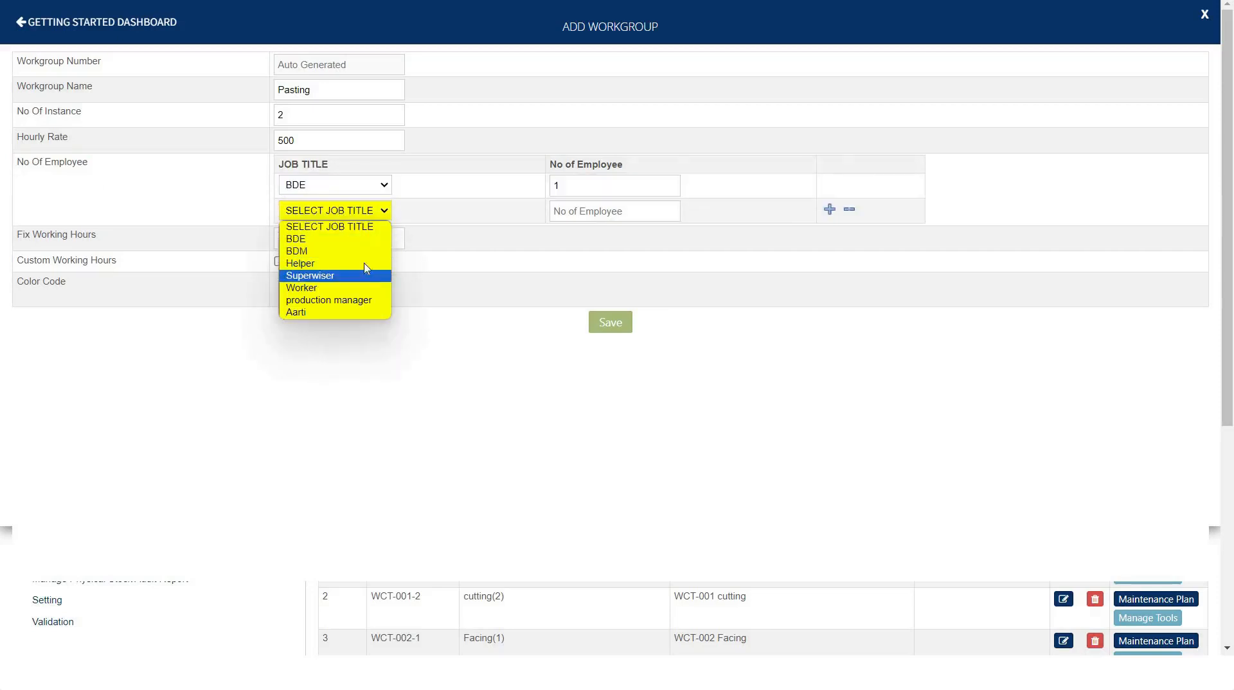
pyautogui.click(363, 275)
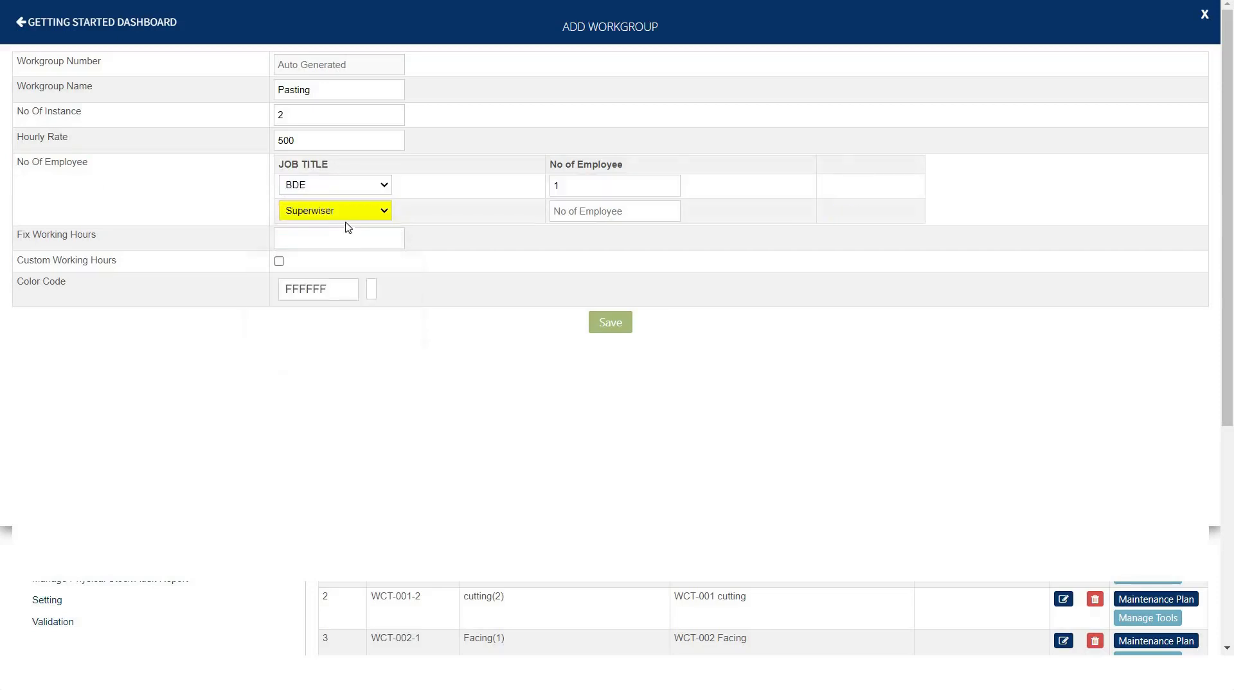
pyautogui.click(591, 211)
pyautogui.write('2')
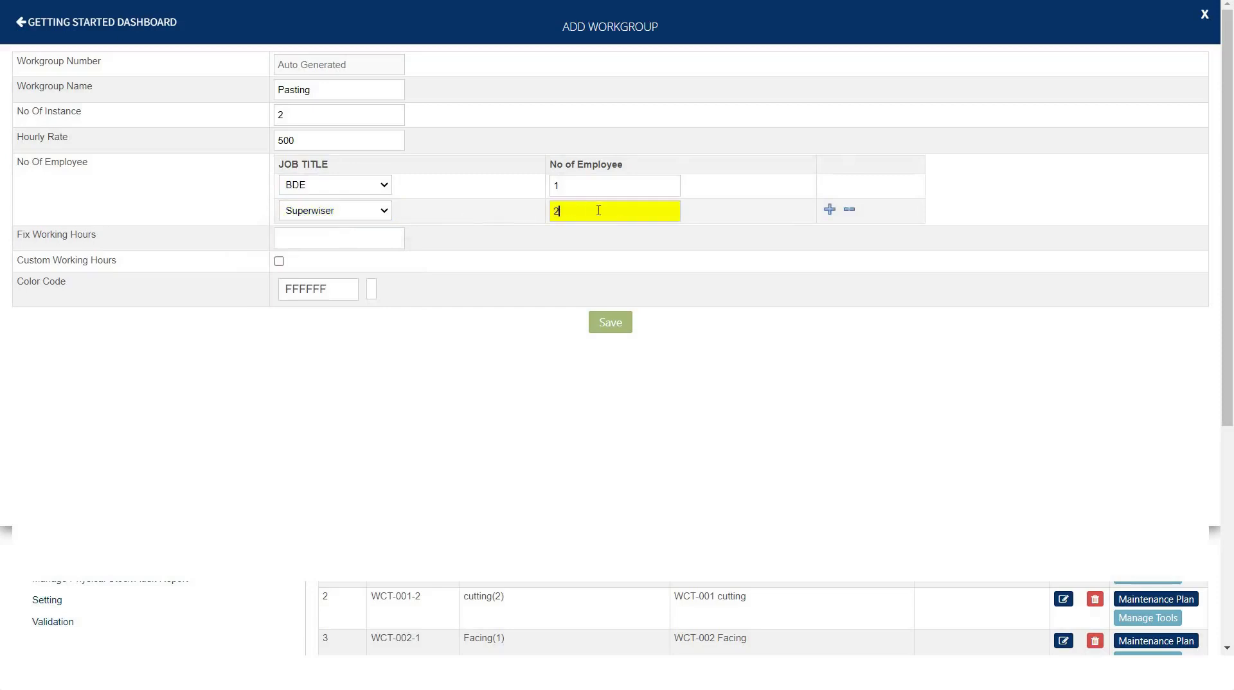
pyautogui.click(739, 216)
# Step: Set the workgroup's fixed working hours to 5
pyautogui.moveTo(14, 236); pyautogui.dragTo(111, 241)
pyautogui.click(111, 241)
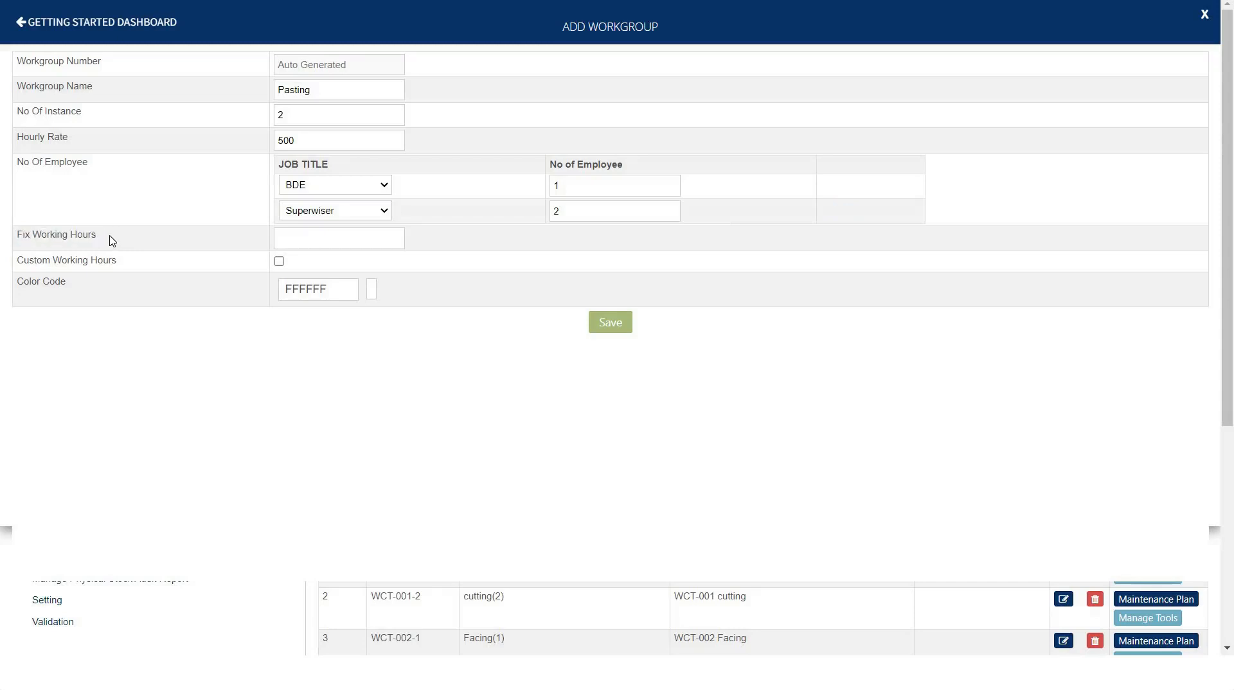
pyautogui.click(310, 237)
pyautogui.write('5')
pyautogui.click(429, 242)
# Step: Enable custom working hours to look at the weekday fields, and turn the option back off
pyautogui.moveTo(16, 262); pyautogui.dragTo(122, 262)
pyautogui.click(192, 264)
pyautogui.click(279, 262)
pyautogui.click(276, 286)
pyautogui.click(1054, 285)
pyautogui.click(345, 318)
pyautogui.click(563, 321)
pyautogui.click(780, 318)
pyautogui.click(168, 270)
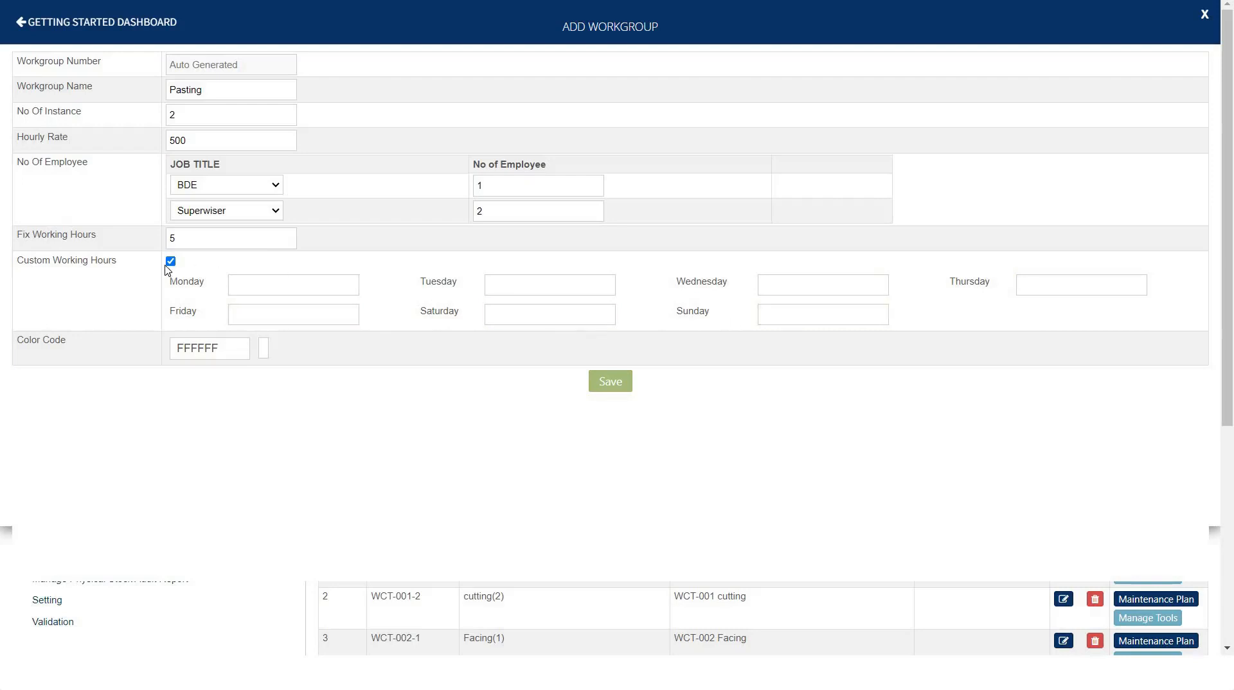
pyautogui.click(170, 261)
# Step: Open the color picker for the workgroup's Color Code and save the workgroup
pyautogui.moveTo(17, 283); pyautogui.dragTo(74, 286)
pyautogui.click(242, 302)
pyautogui.click(313, 290)
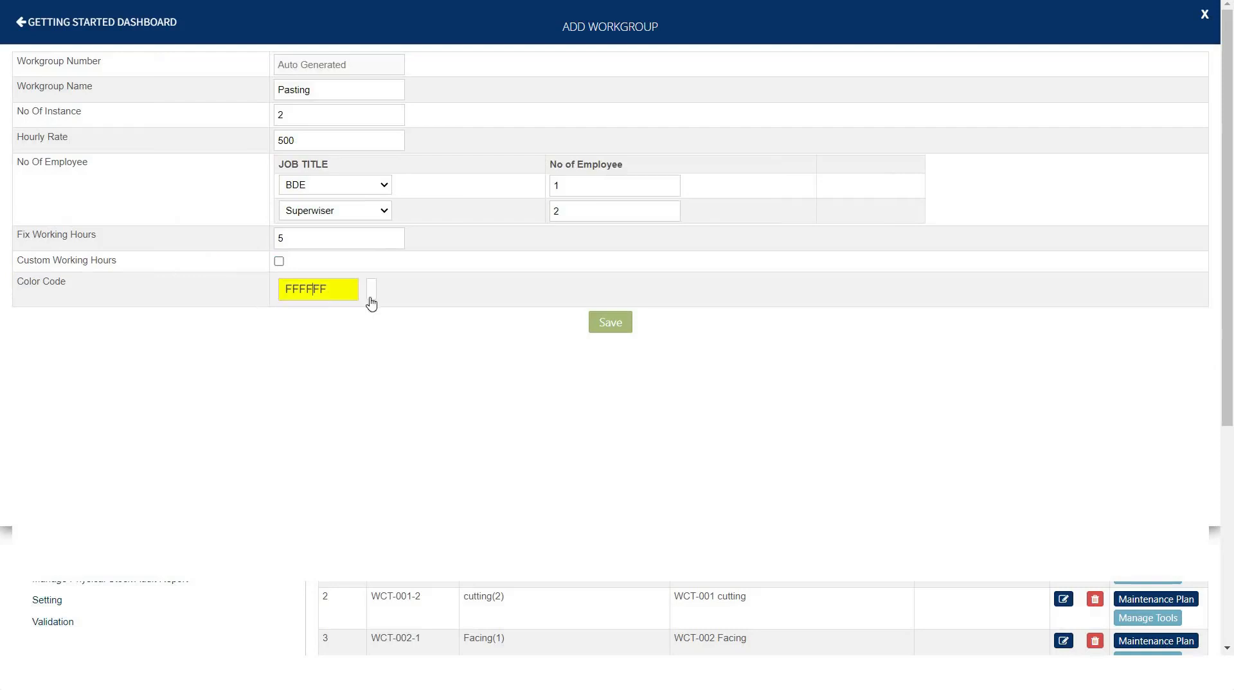
pyautogui.click(371, 297)
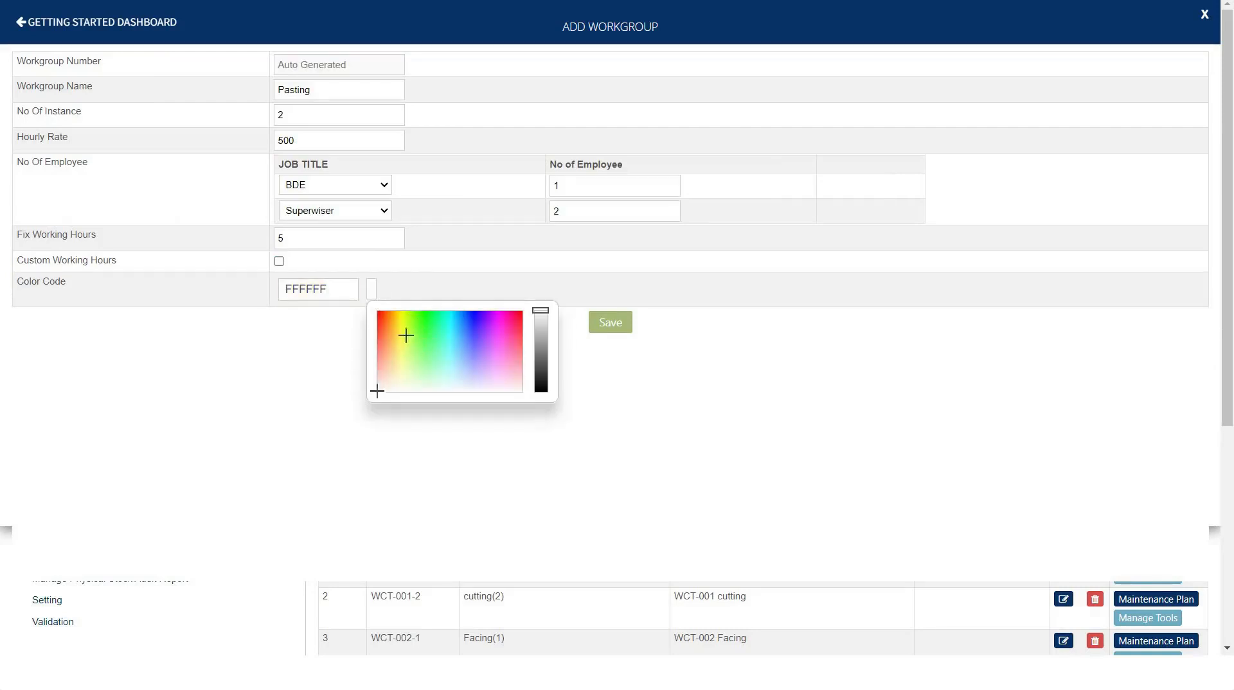
pyautogui.click(397, 300)
pyautogui.click(629, 328)
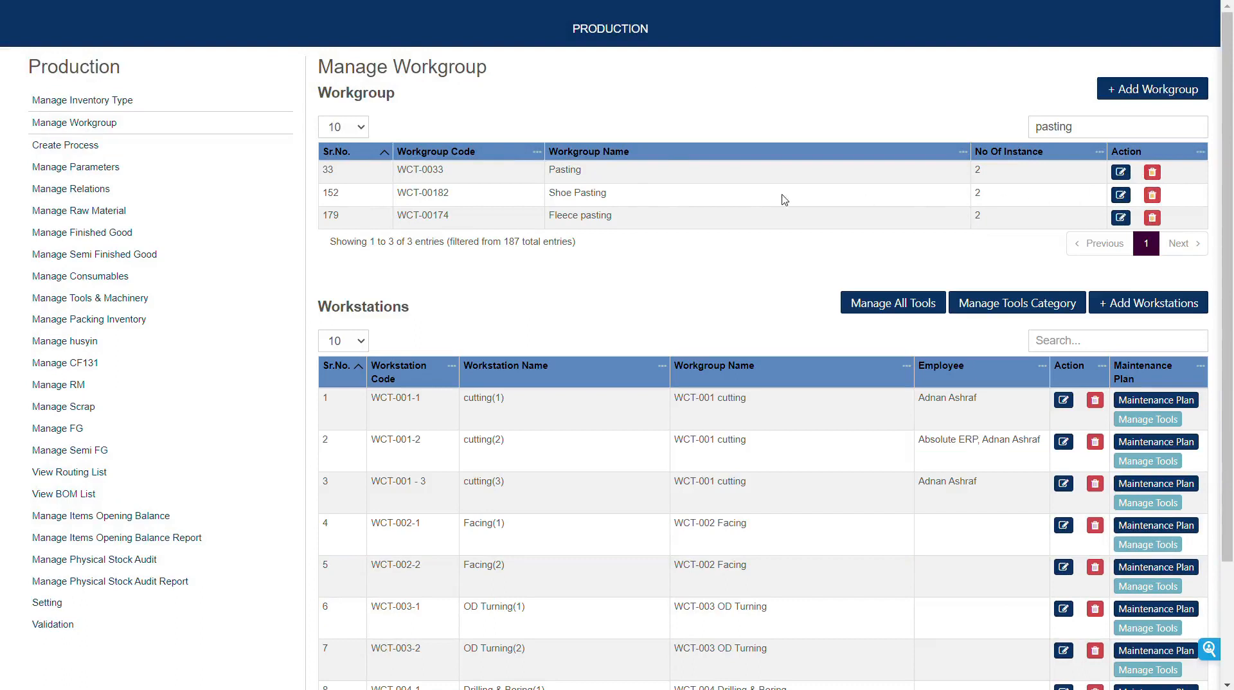
# Step: Search all workstation tools for workstation Pasting(1) and tool XTZ, from 30/07/2023 to 30/08/2023
pyautogui.moveTo(318, 308); pyautogui.dragTo(412, 312)
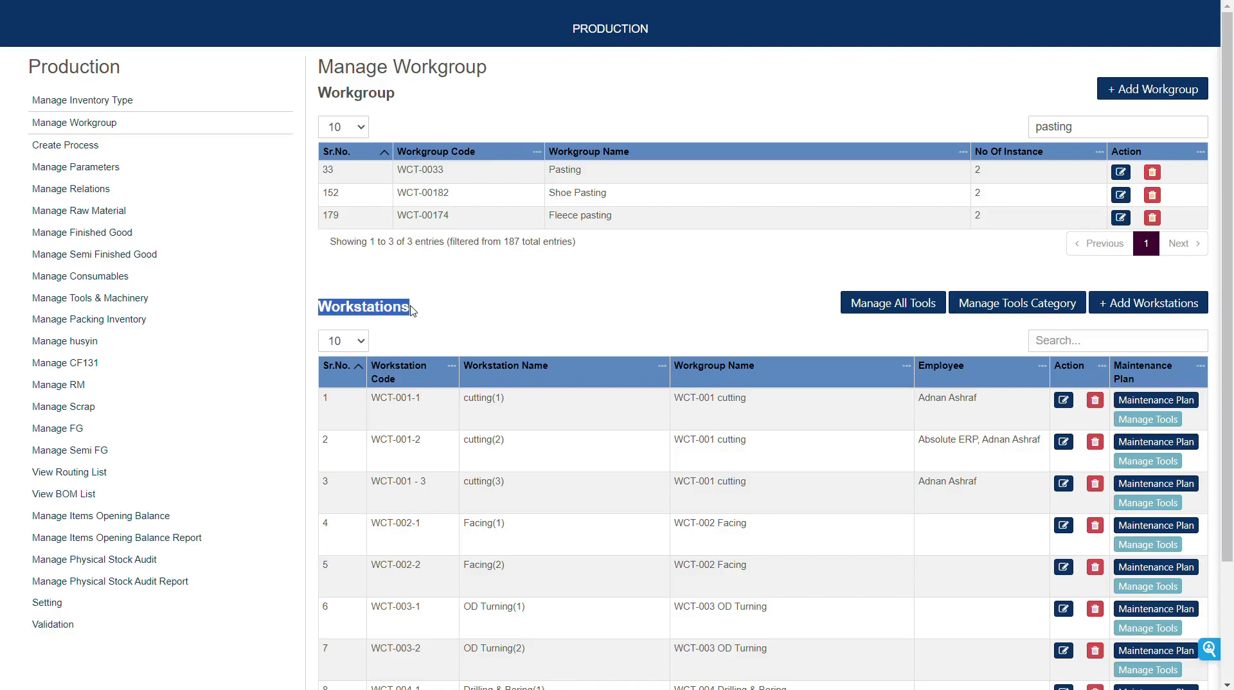
pyautogui.click(413, 311)
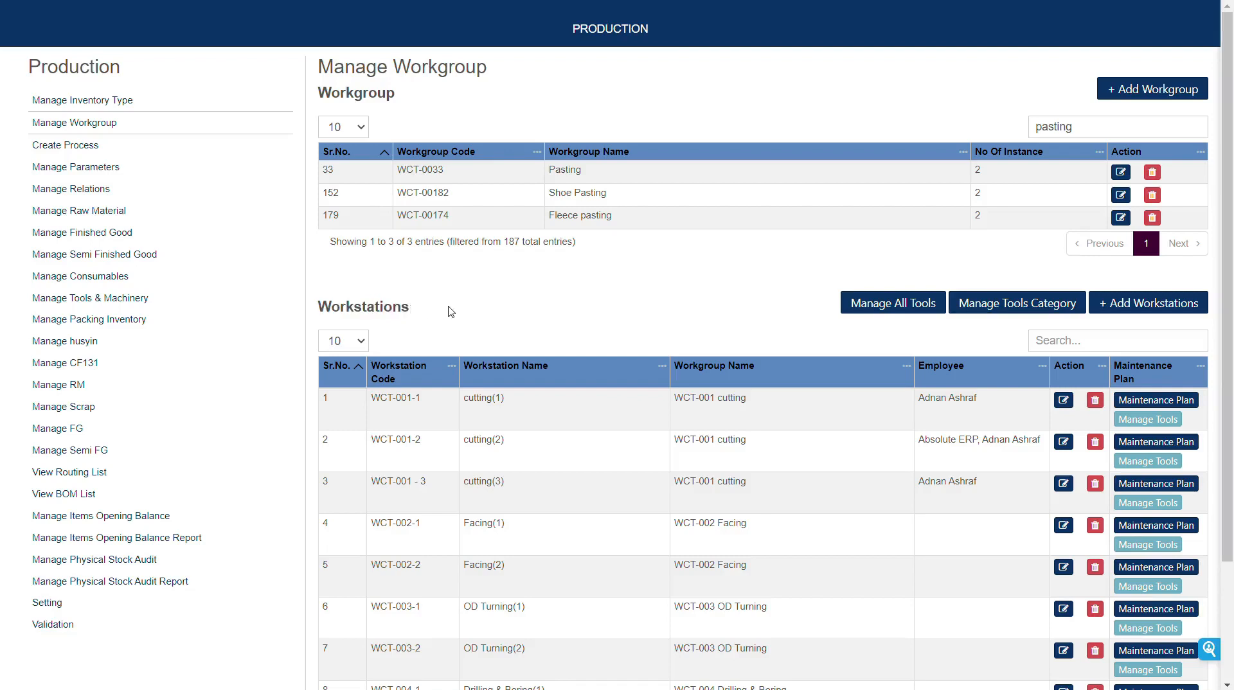
pyautogui.click(894, 312)
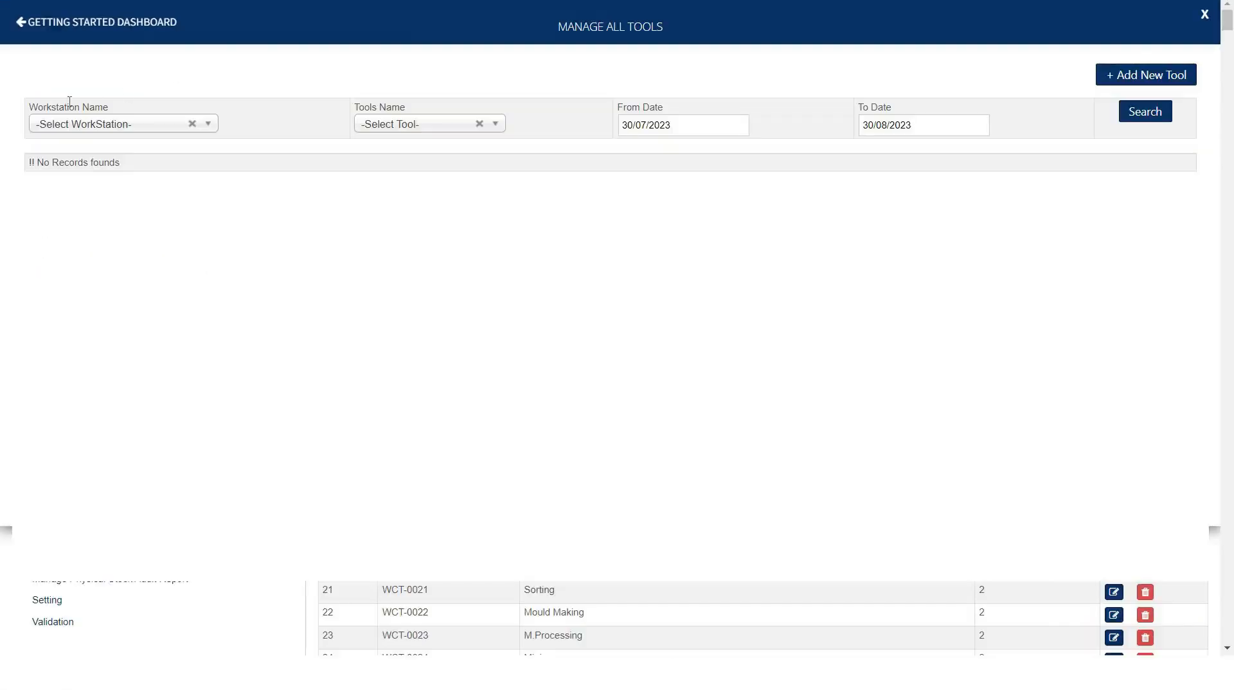
pyautogui.moveTo(29, 107); pyautogui.dragTo(46, 109)
pyautogui.click(110, 124)
pyautogui.click(69, 192)
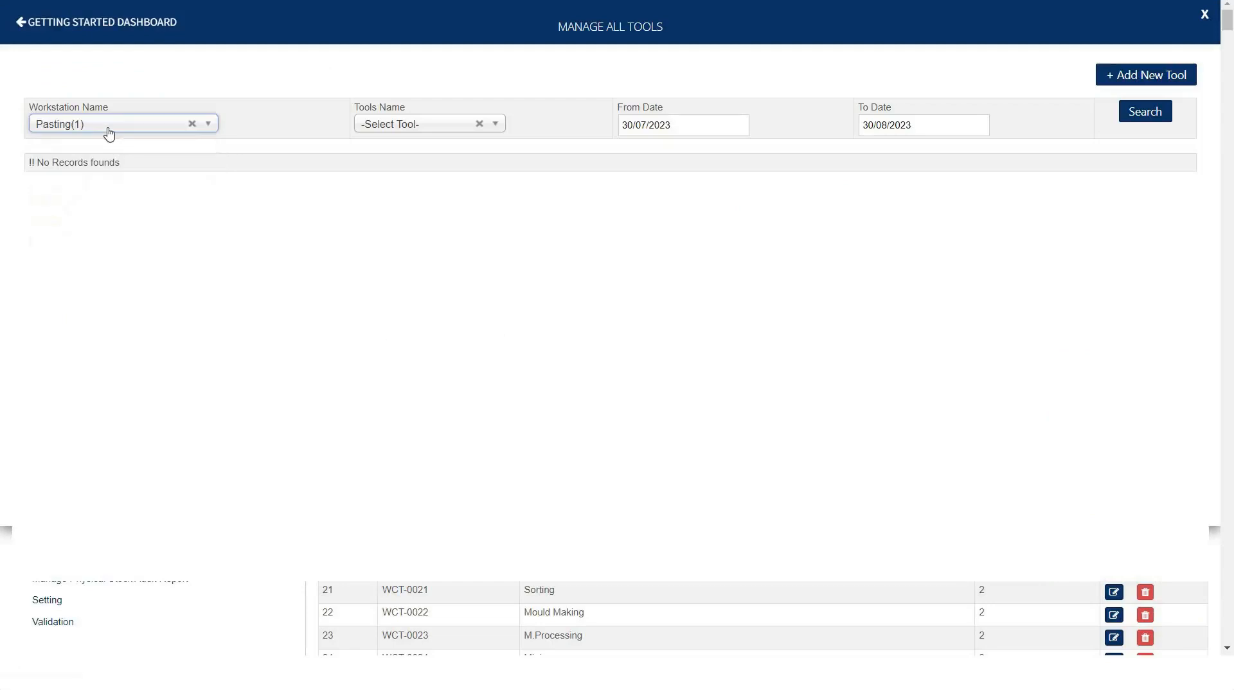
pyautogui.click(394, 125)
pyautogui.click(387, 165)
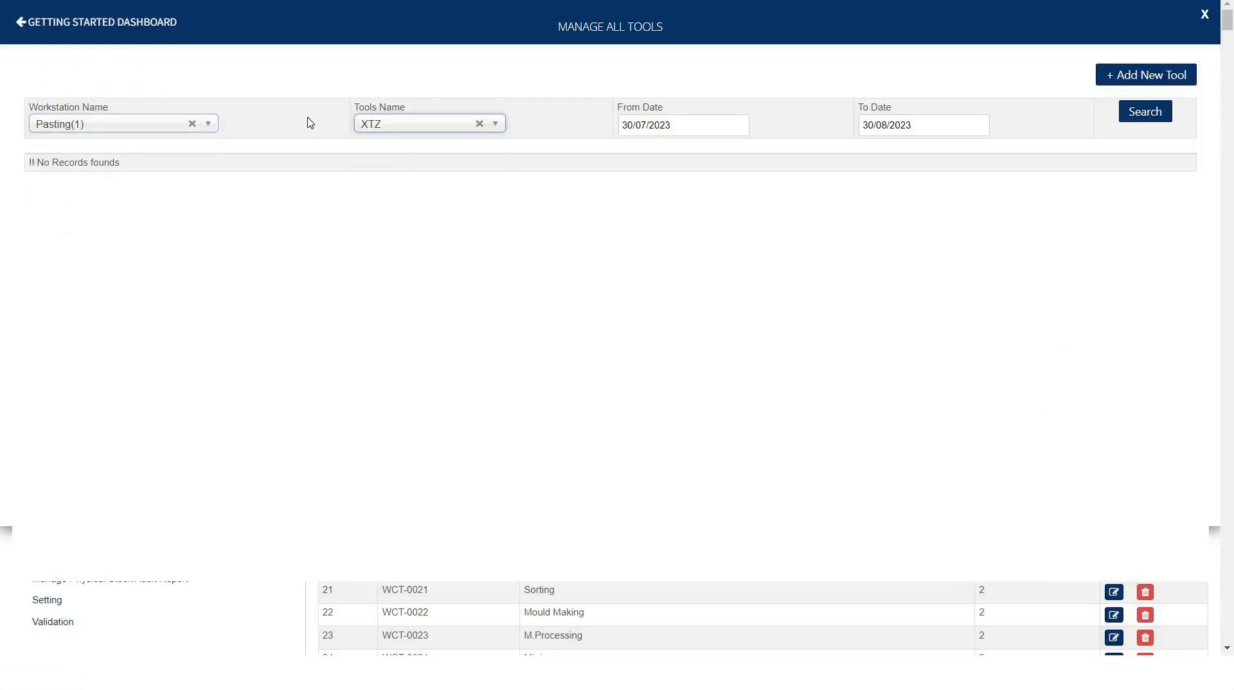
pyautogui.click(686, 127)
pyautogui.click(913, 128)
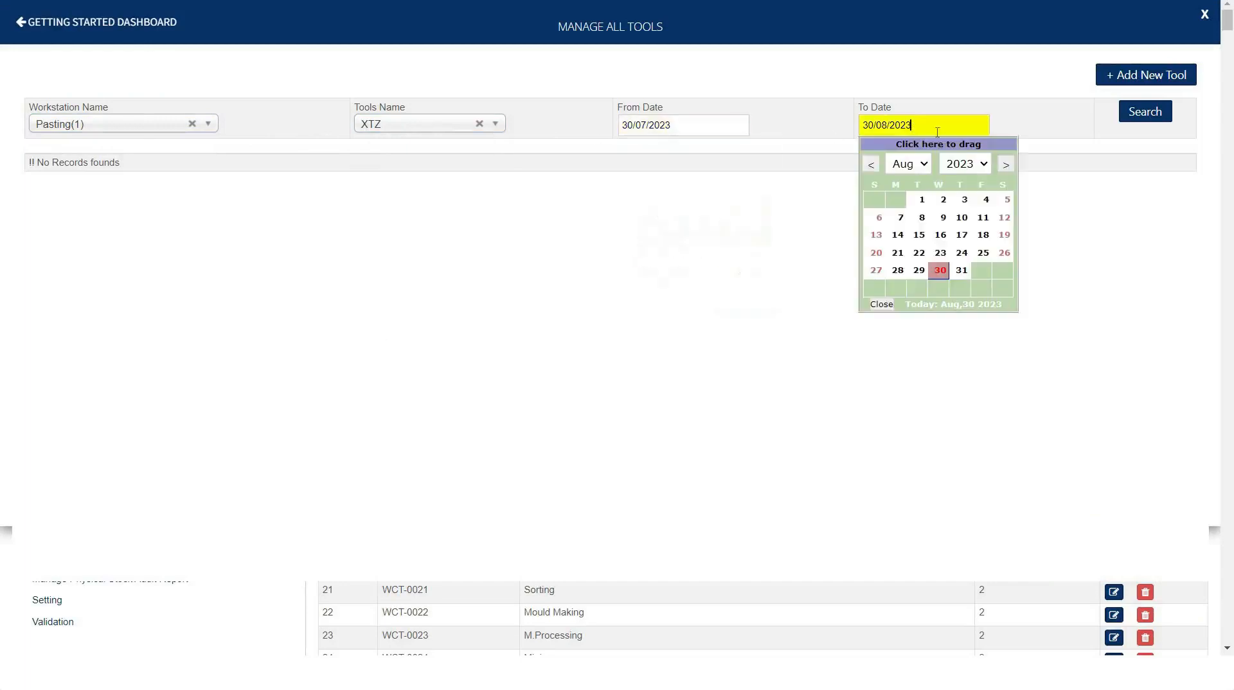
pyautogui.click(1135, 121)
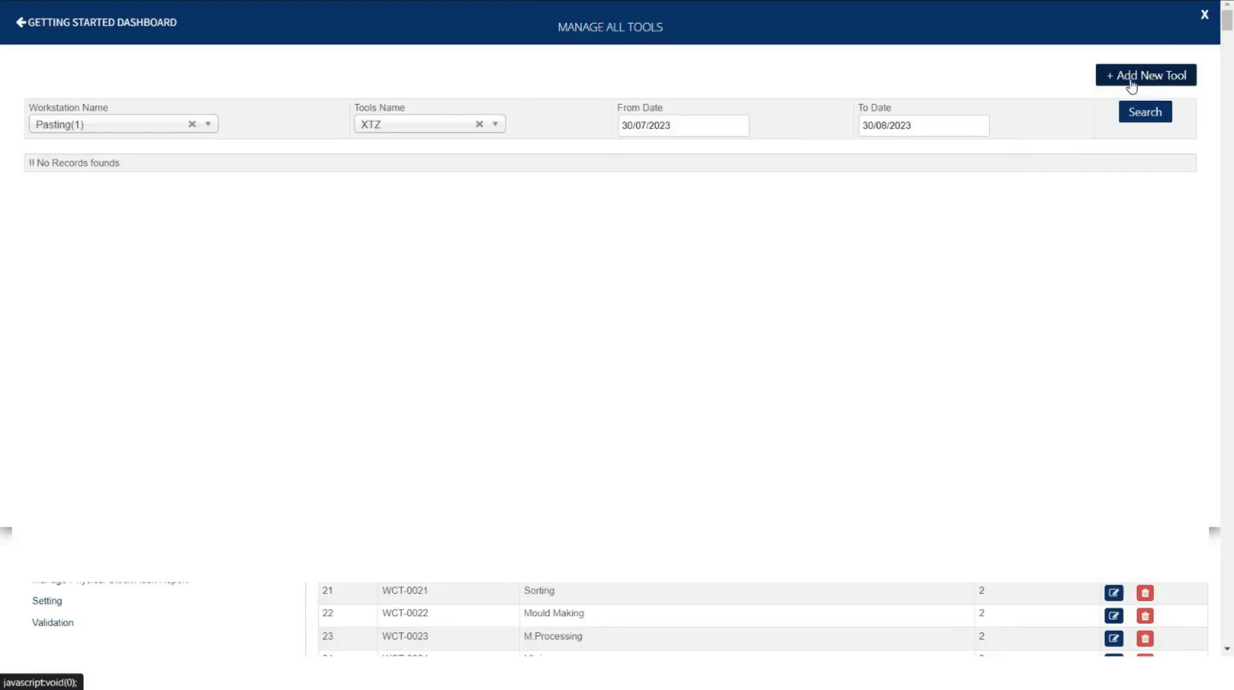
# Step: Start a new tool for the Pasting workgroup WCT-001171 and name it Screw
pyautogui.click(1131, 77)
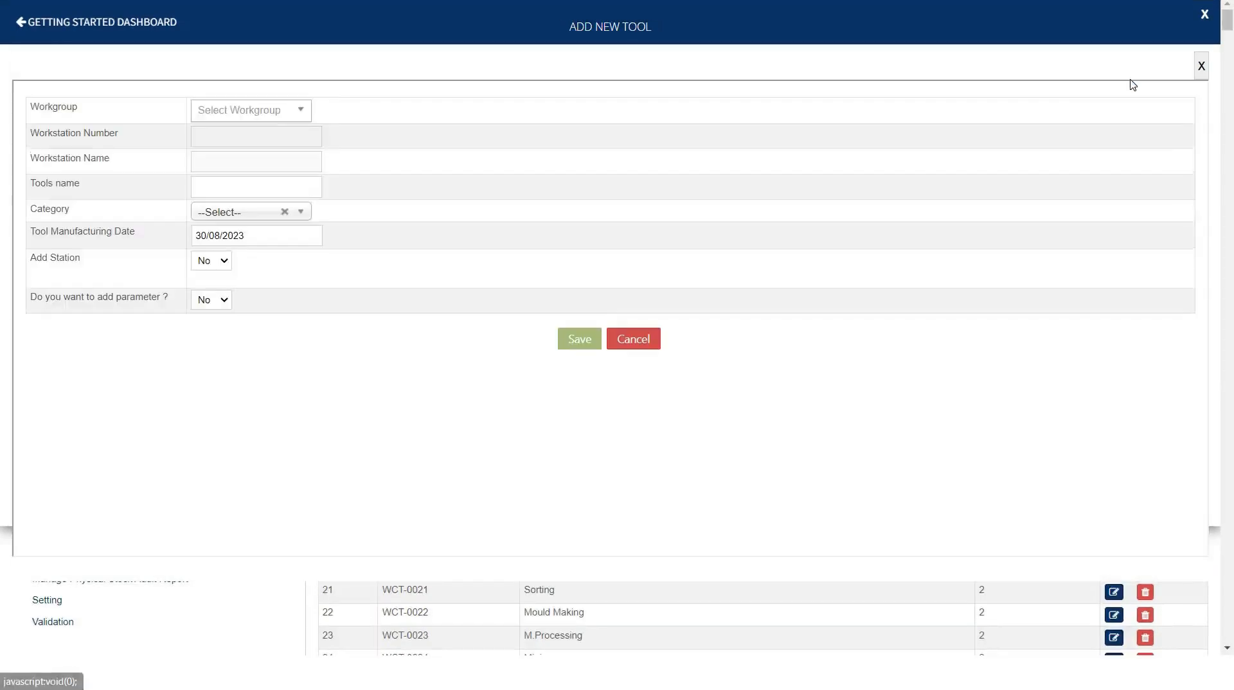
pyautogui.click(288, 119)
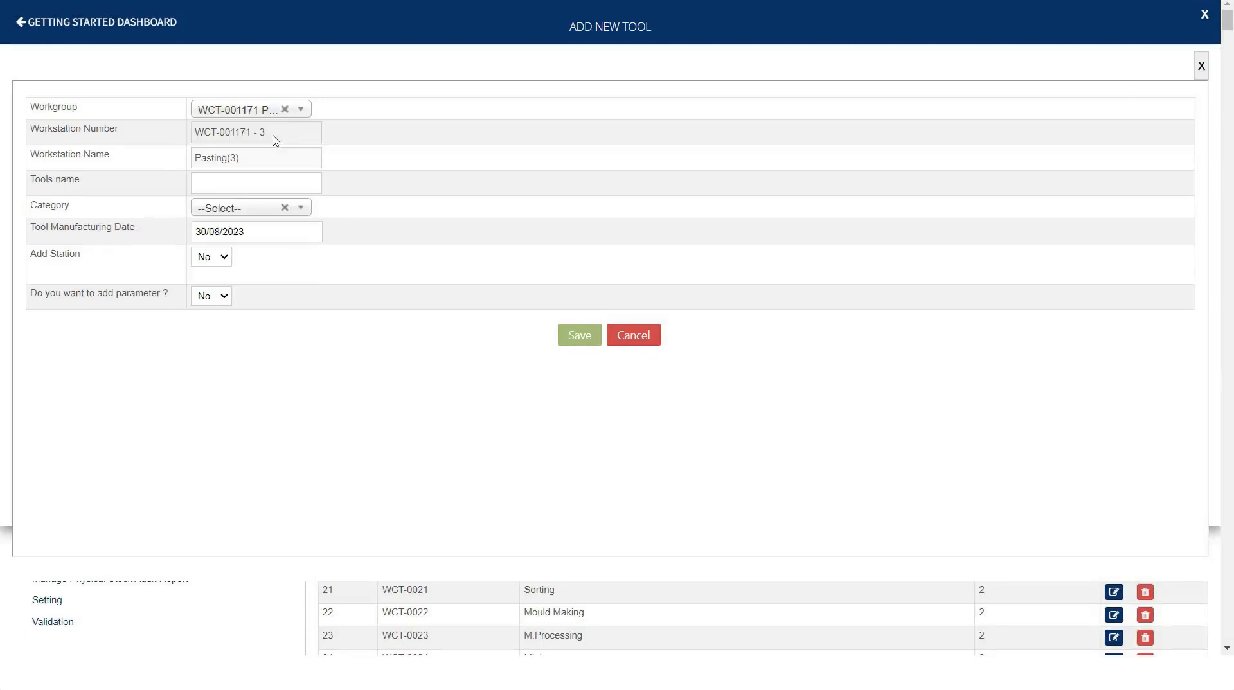
pyautogui.moveTo(275, 132); pyautogui.dragTo(159, 126)
pyautogui.click(212, 154)
pyautogui.click(226, 182)
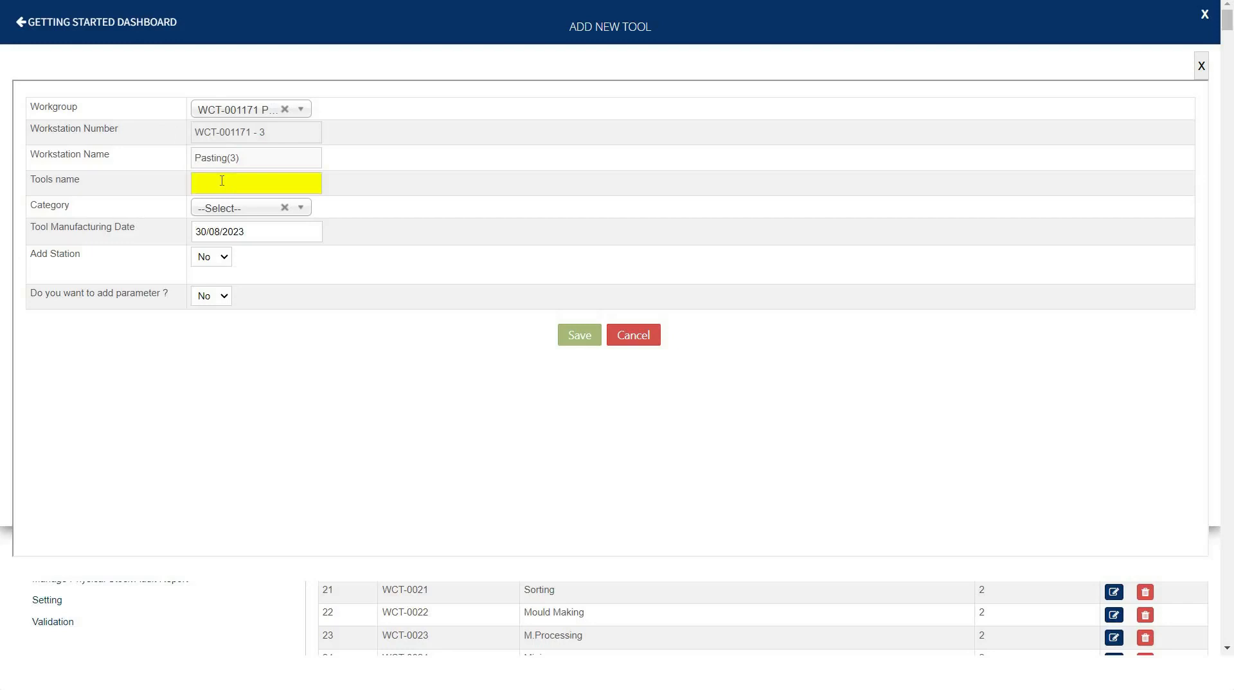
pyautogui.write('Screw')
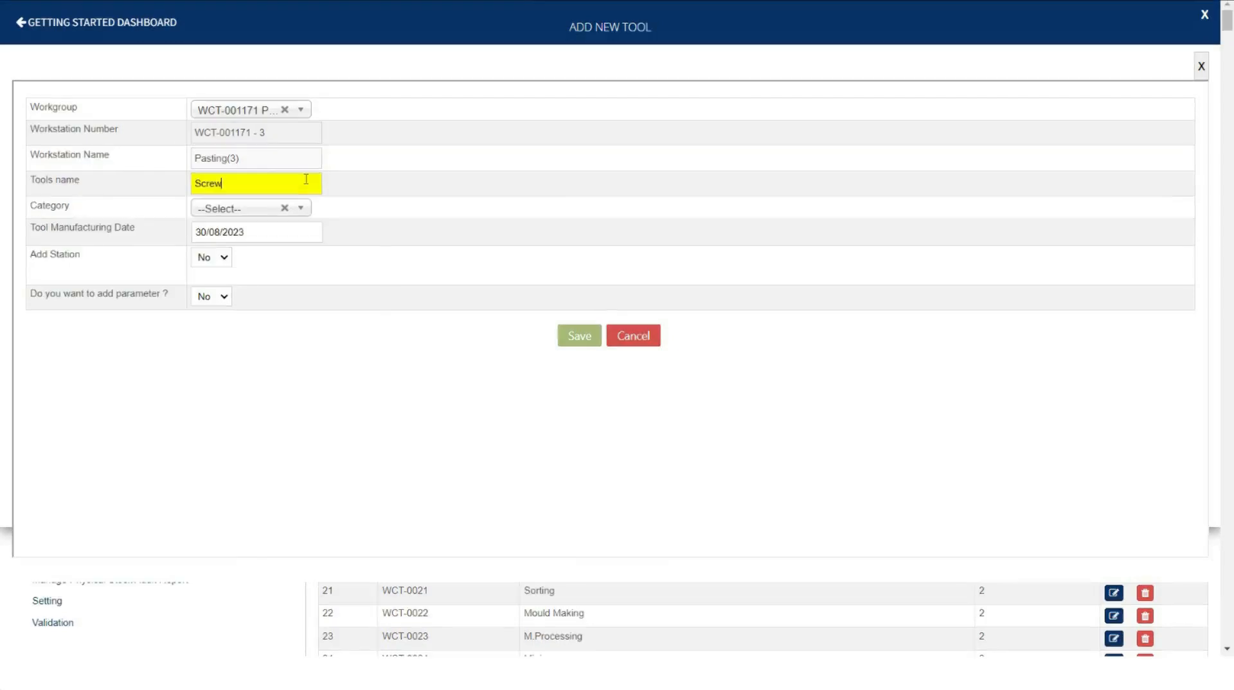
pyautogui.click(336, 184)
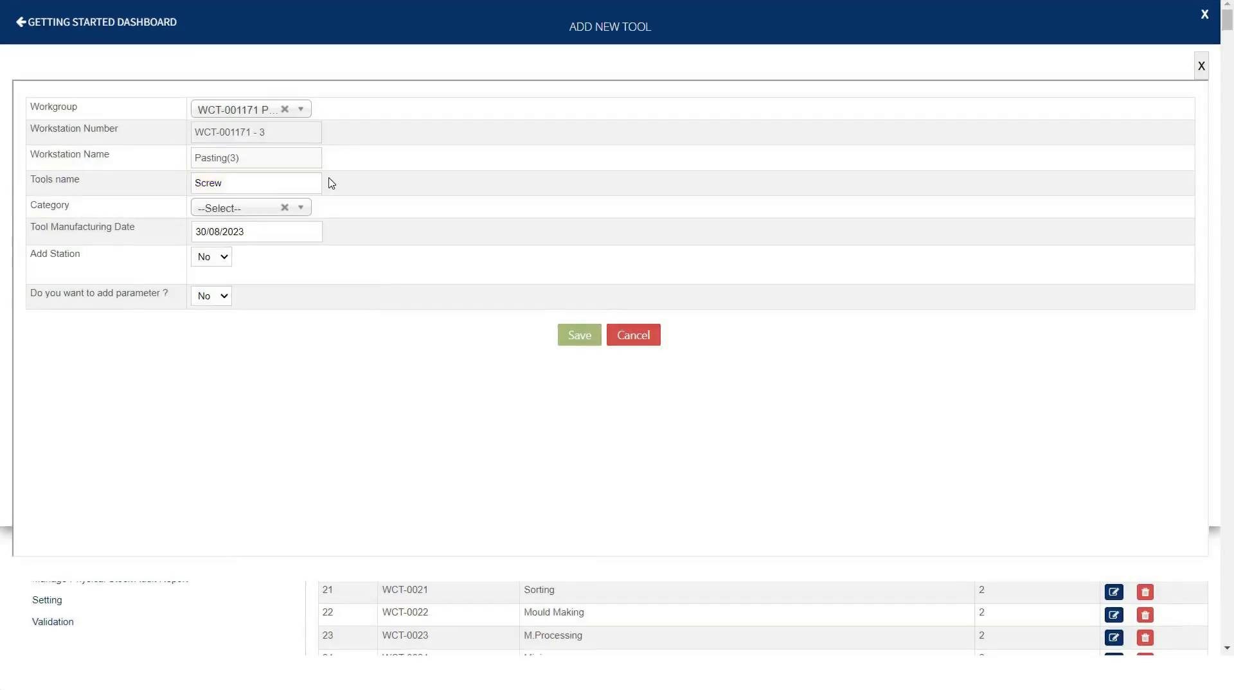
# Step: Set the tool's category to Test and check the option for adding a new category
pyautogui.click(207, 216)
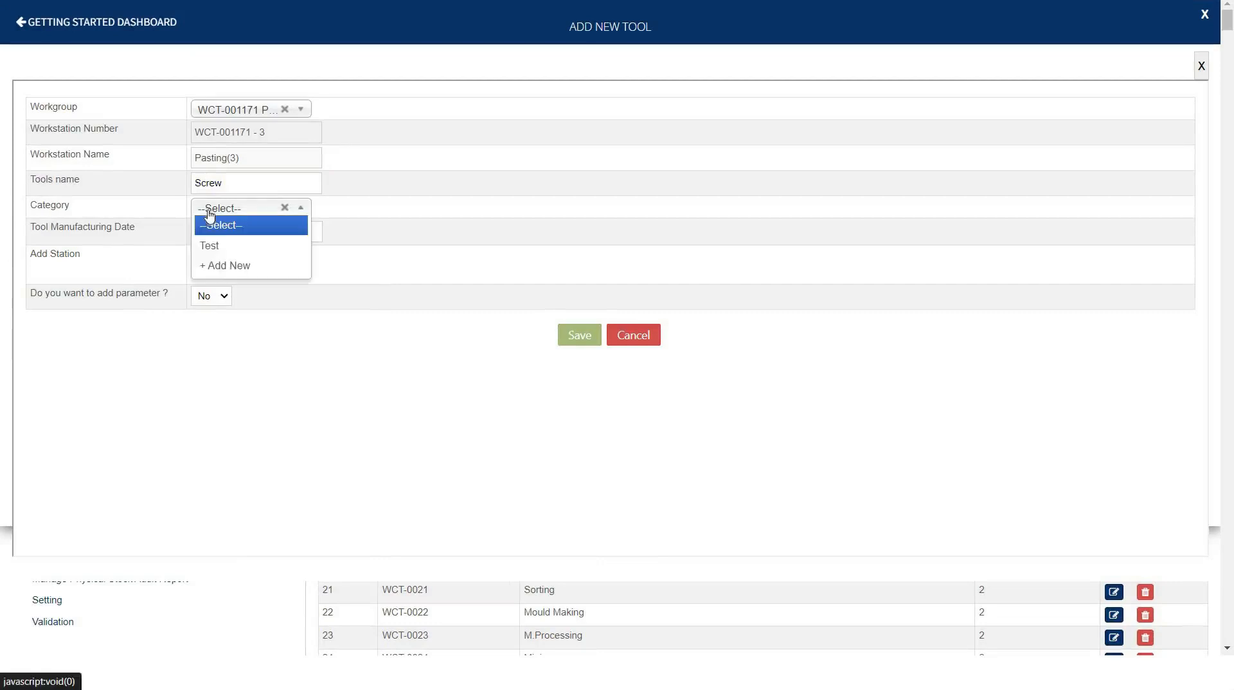
pyautogui.click(217, 251)
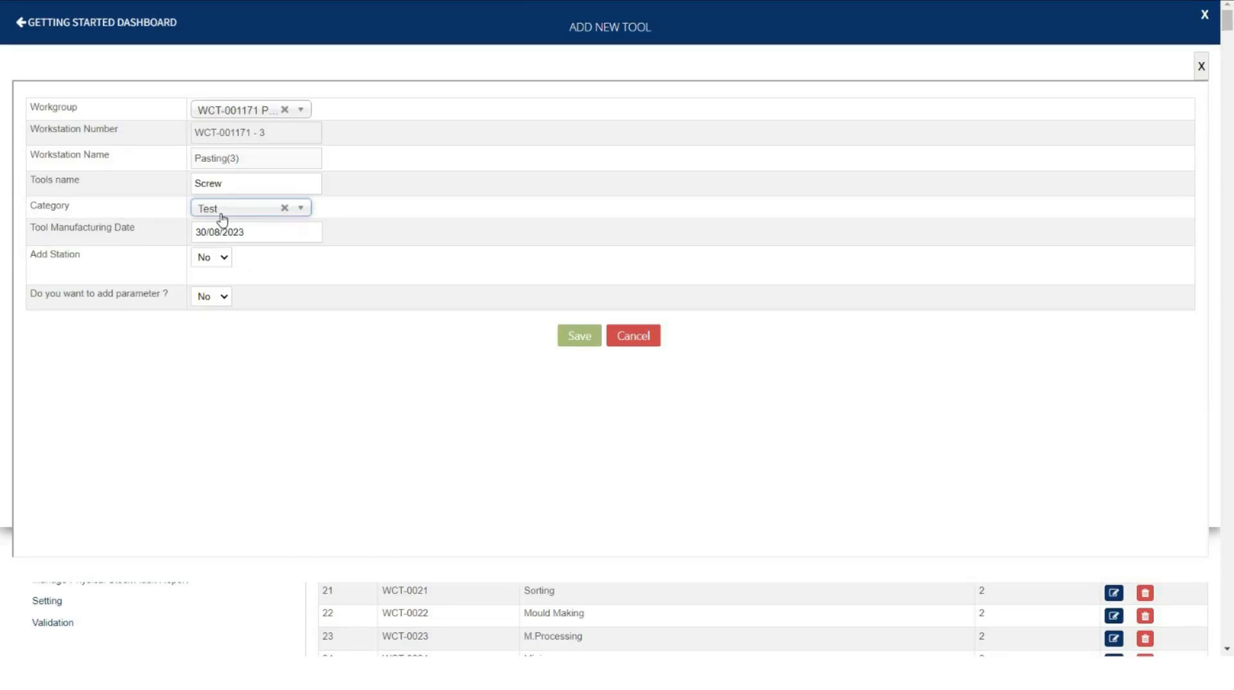
pyautogui.click(222, 219)
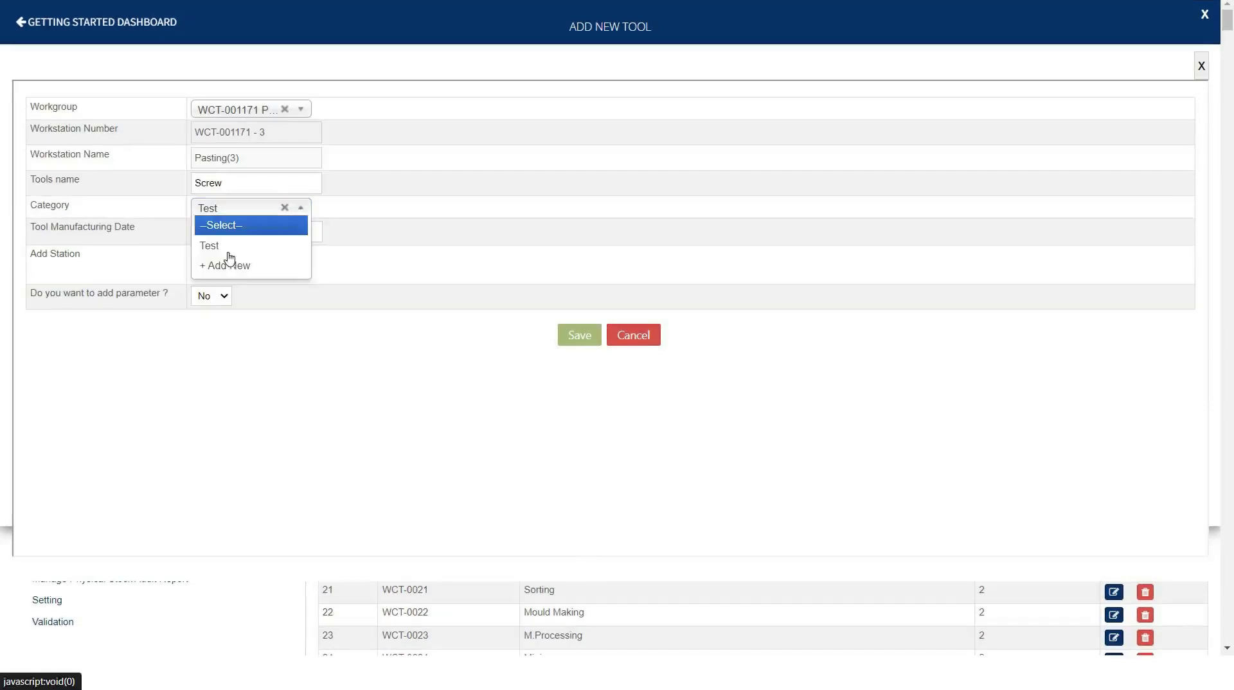
pyautogui.click(226, 265)
pyautogui.click(554, 180)
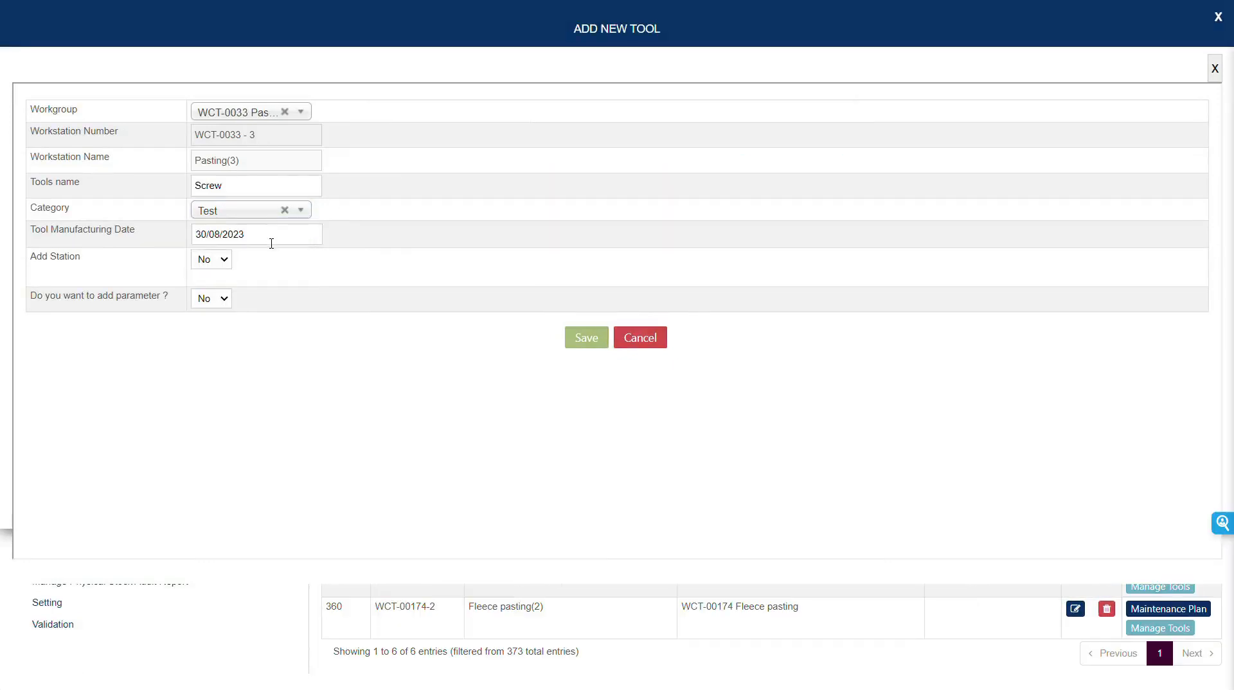
# Step: Check the tool manufacturing date calendar, enable adding stations to the tool, and name the first station Metal Station
pyautogui.click(270, 241)
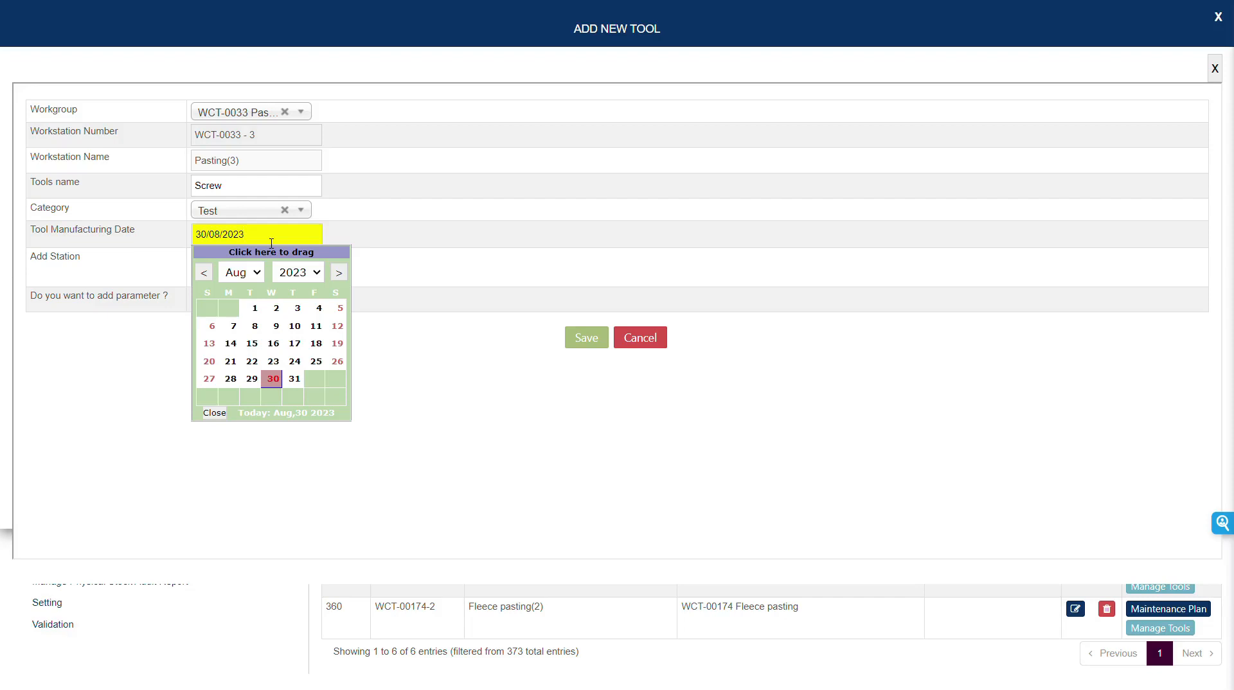
pyautogui.click(350, 238)
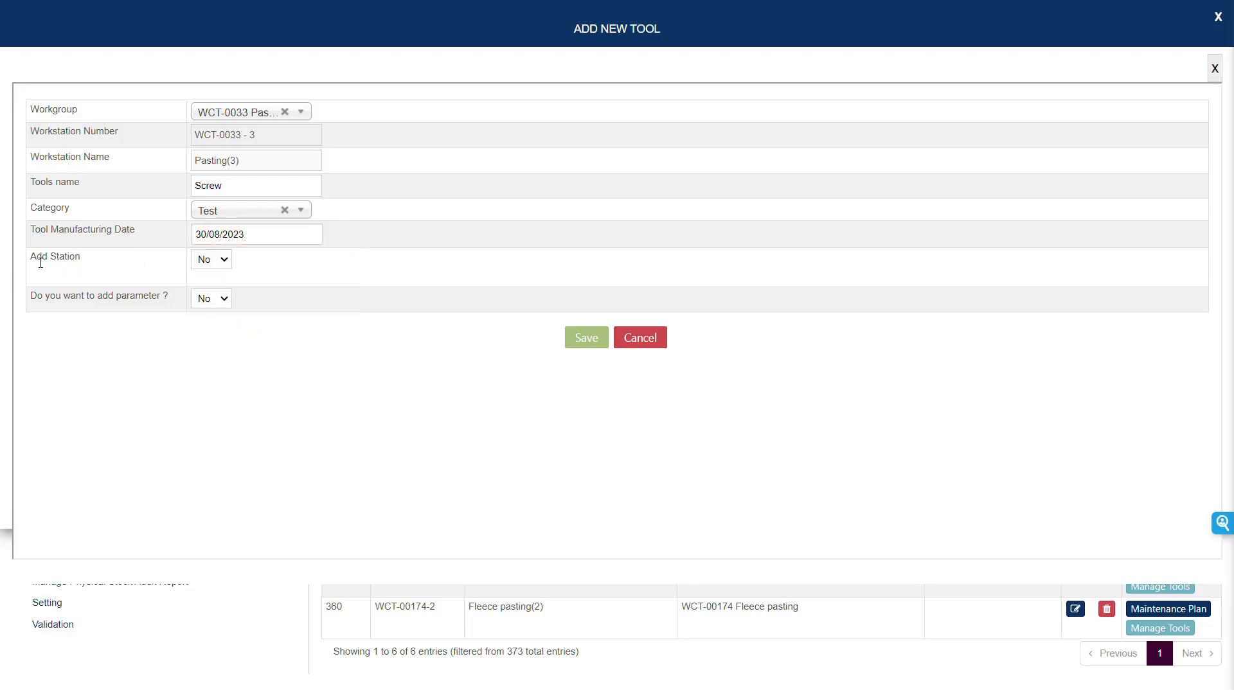
pyautogui.moveTo(40, 262); pyautogui.dragTo(98, 271)
pyautogui.click(97, 271)
pyautogui.click(200, 261)
pyautogui.click(217, 291)
pyautogui.moveTo(206, 315); pyautogui.dragTo(194, 318)
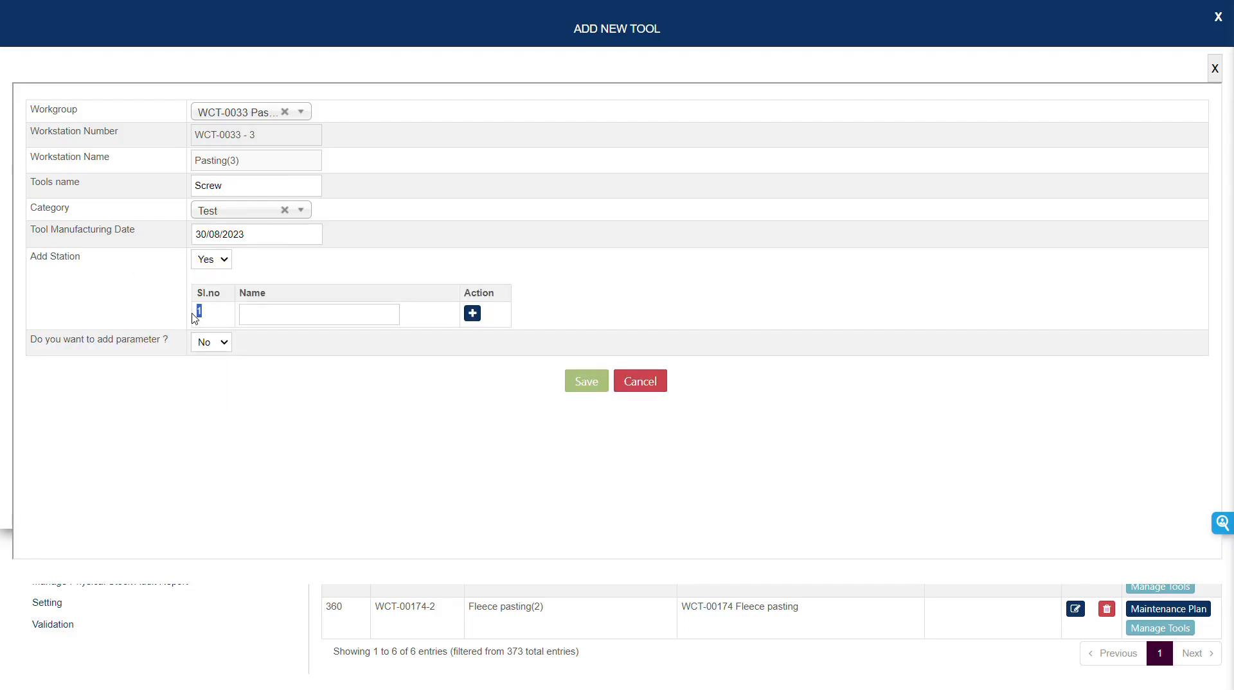
pyautogui.click(277, 319)
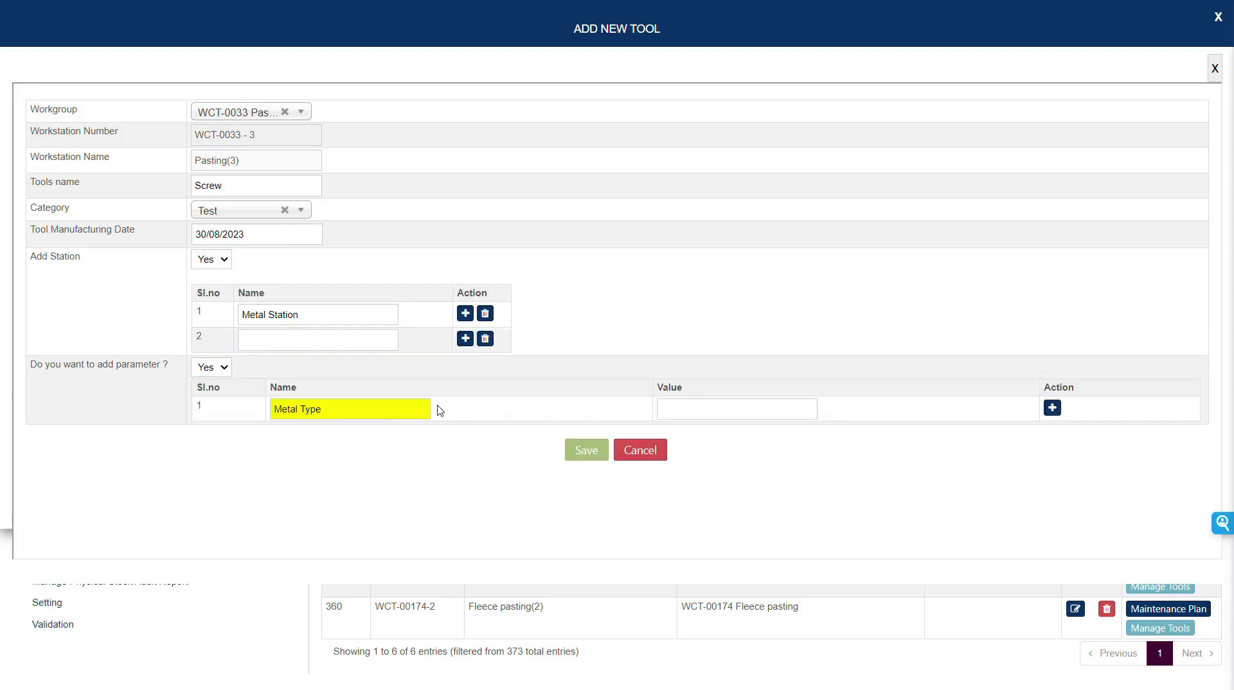
# Step: Give the tool a Metal Type parameter with the value Steel and cancel the new tool form
pyautogui.click(441, 412)
pyautogui.click(726, 415)
pyautogui.write('Steel')
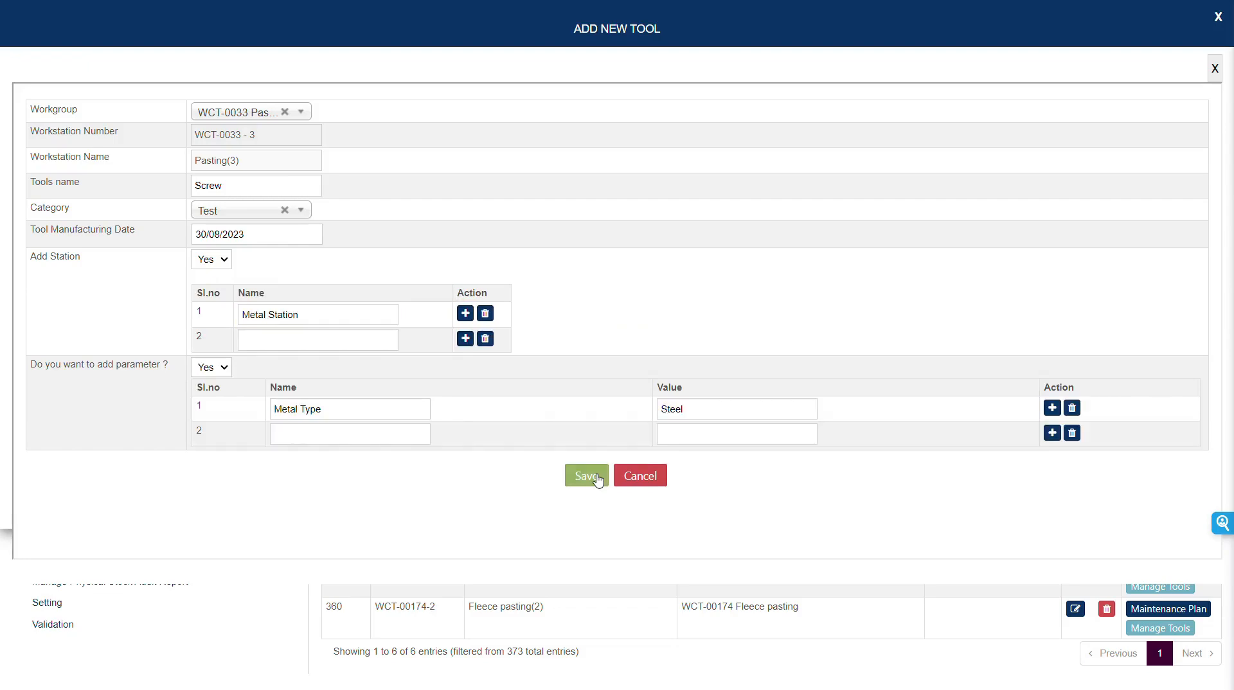
pyautogui.click(632, 480)
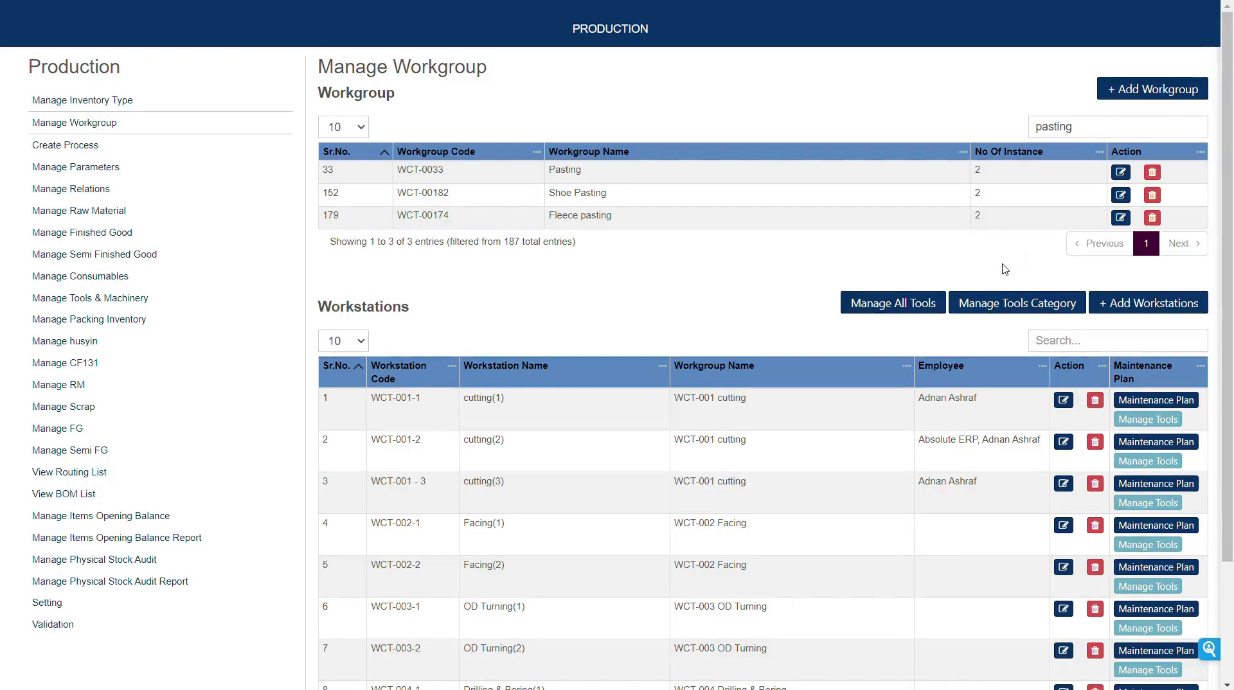
# Step: Add a tools category named Sharp Tool and search the tool category list
pyautogui.click(1006, 308)
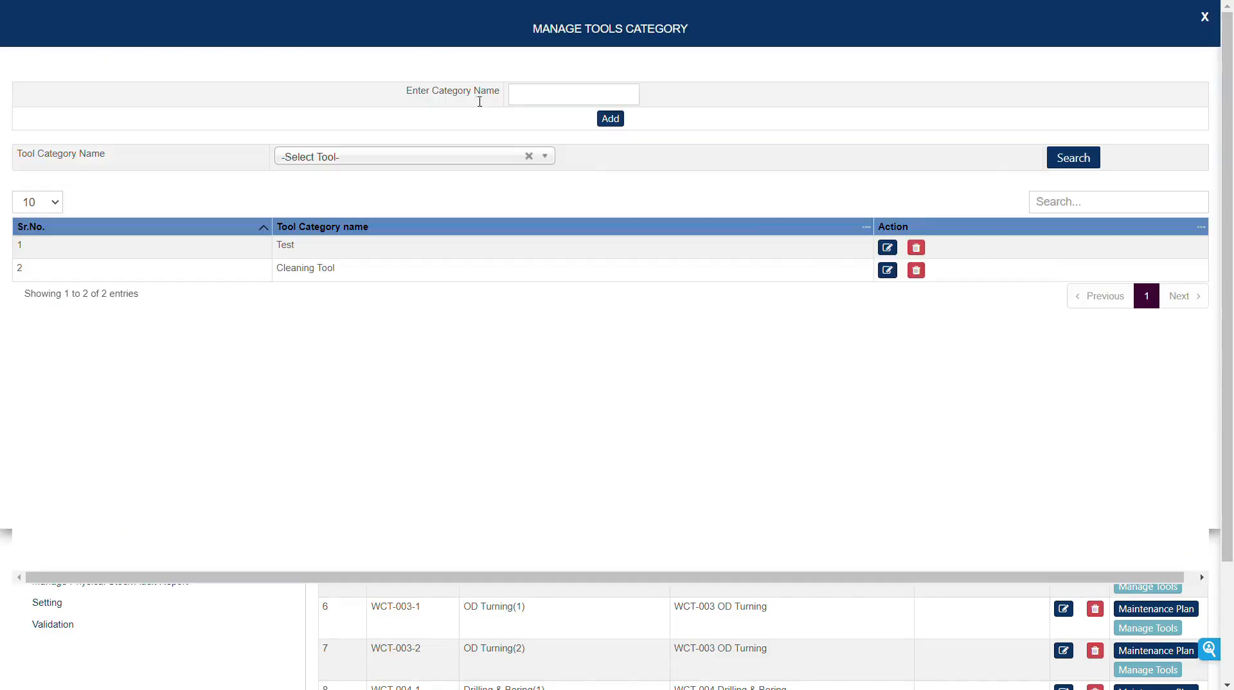
pyautogui.click(537, 101)
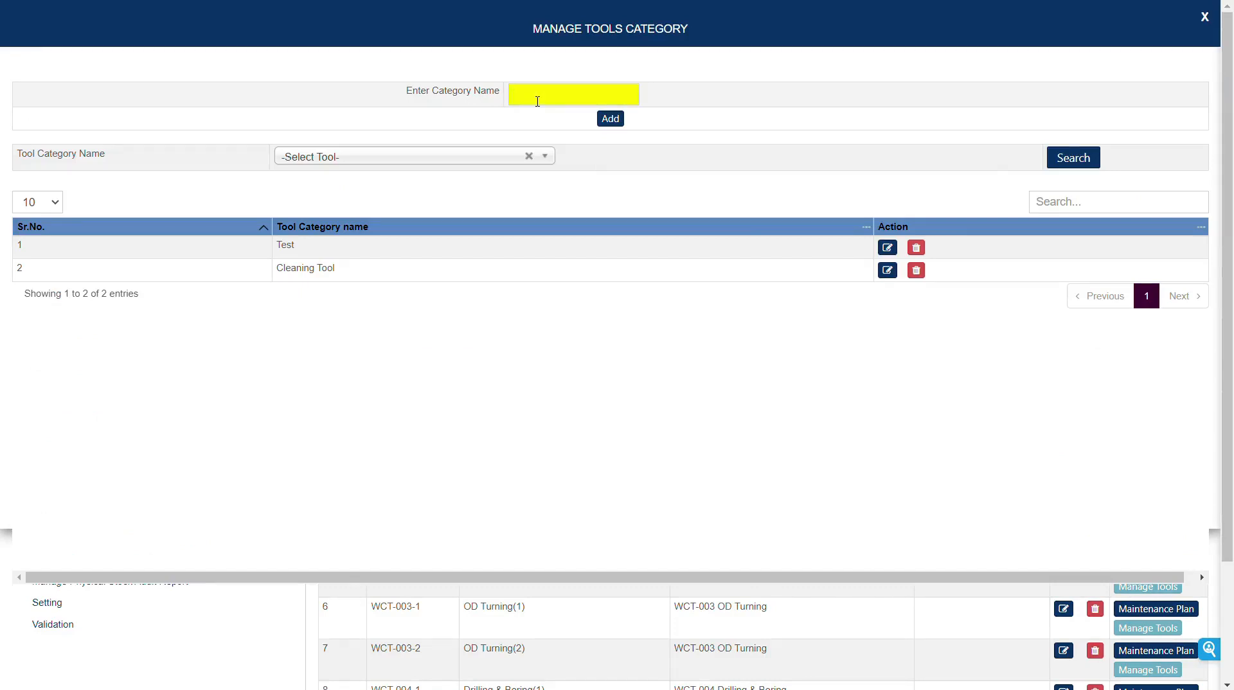
pyautogui.write('Sharp Tool')
pyautogui.click(610, 118)
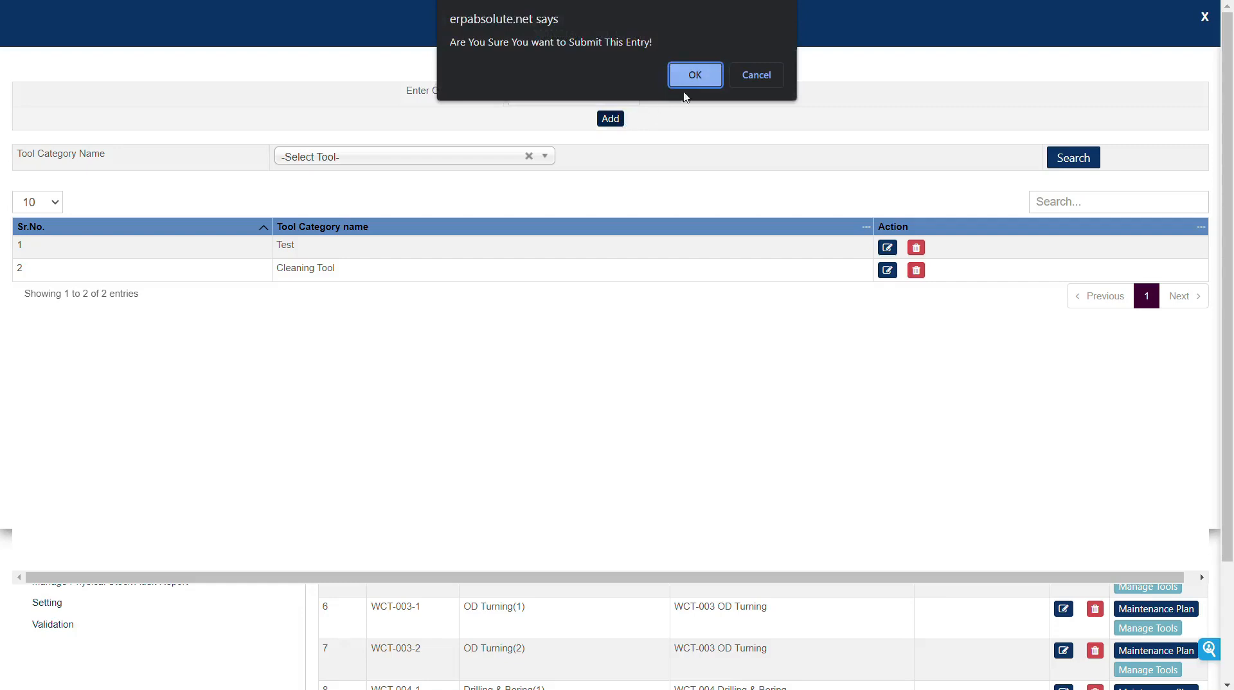
pyautogui.click(695, 71)
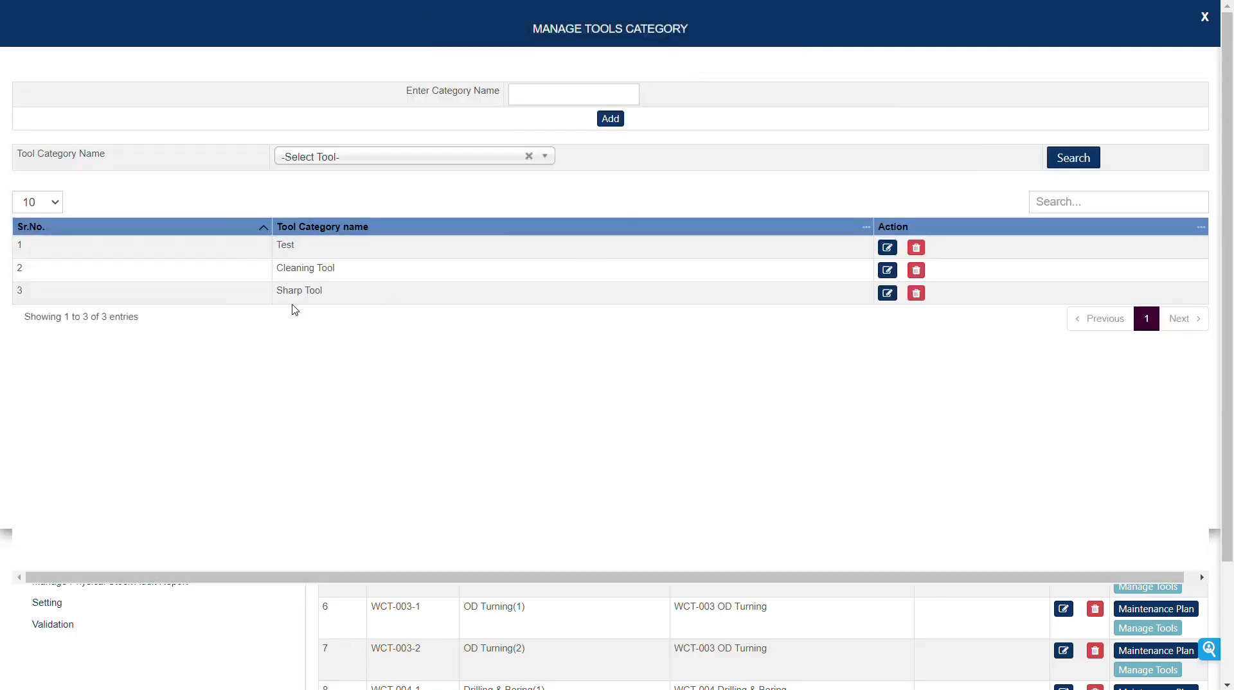
pyautogui.moveTo(270, 296); pyautogui.dragTo(350, 295)
pyautogui.click(350, 295)
pyautogui.click(1073, 160)
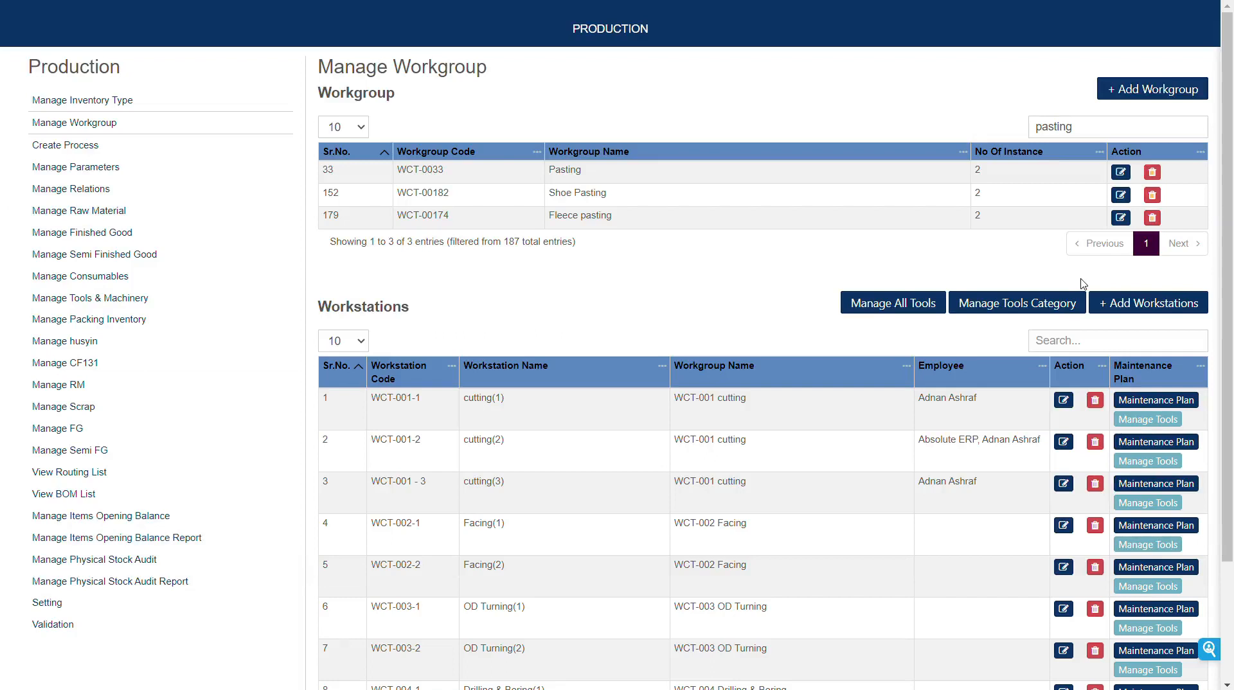
# Step: Start a new workstation for the workgroup WCT-0033 Pasting and check its workstation number and name
pyautogui.click(1101, 303)
pyautogui.click(551, 69)
pyautogui.write('past')
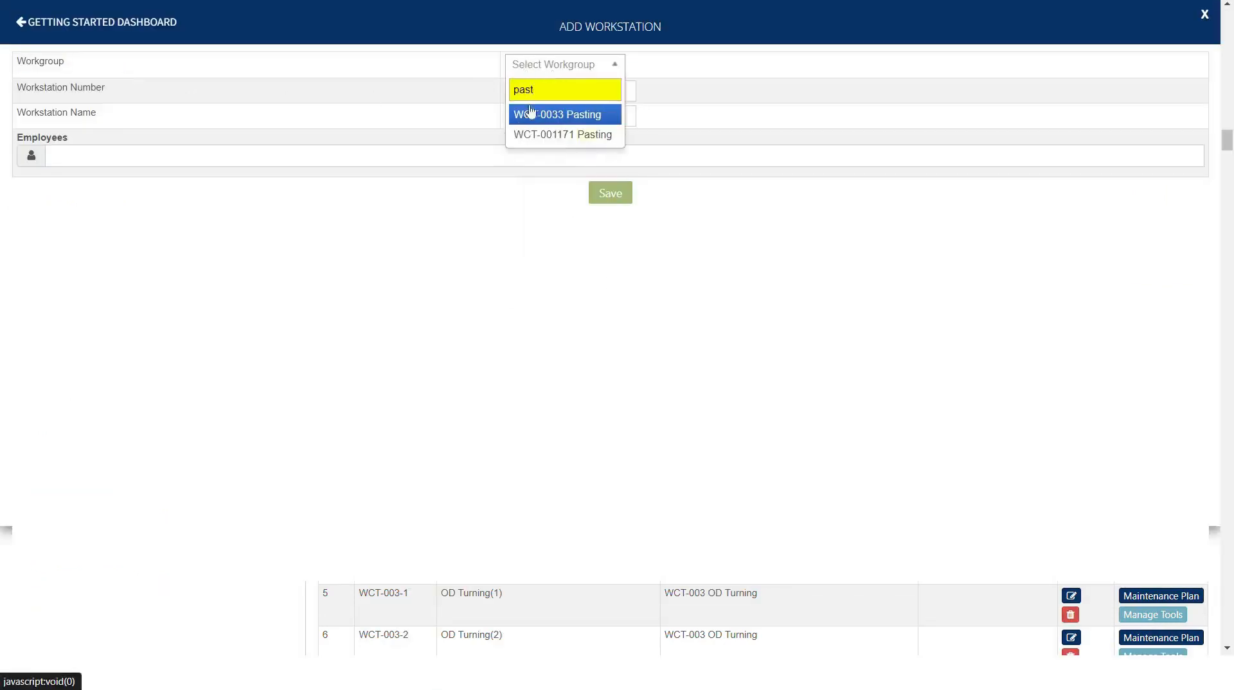
pyautogui.click(558, 115)
pyautogui.moveTo(592, 86); pyautogui.dragTo(479, 83)
pyautogui.click(480, 83)
pyautogui.moveTo(565, 108); pyautogui.dragTo(467, 97)
pyautogui.click(467, 97)
# Step: Assign Absolute ERP and the BDM employee to the new workstation and save it
pyautogui.click(371, 149)
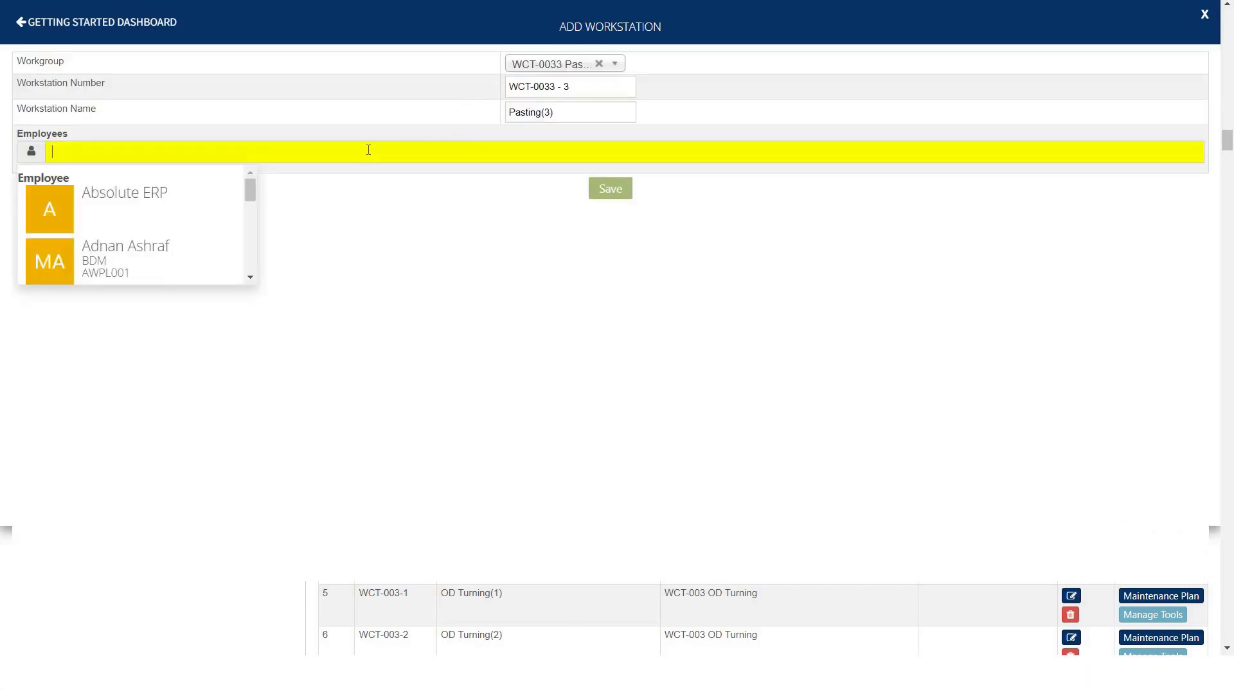
pyautogui.click(196, 194)
pyautogui.click(279, 160)
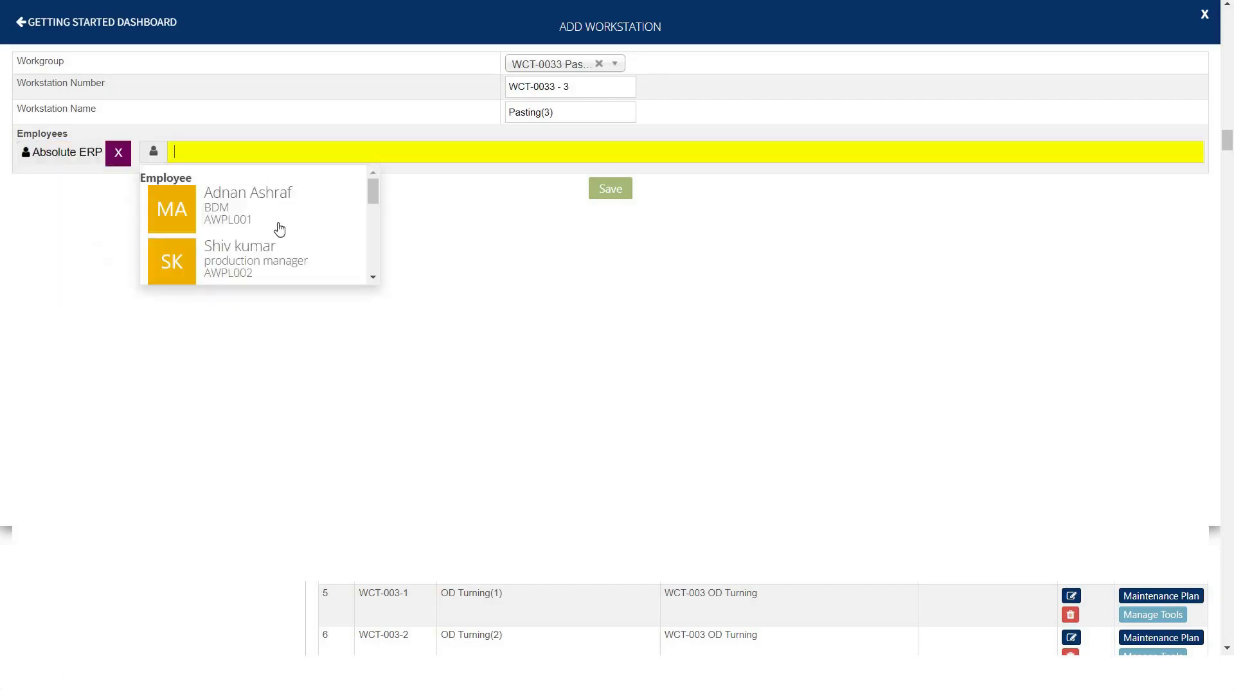
pyautogui.click(263, 196)
pyautogui.click(608, 189)
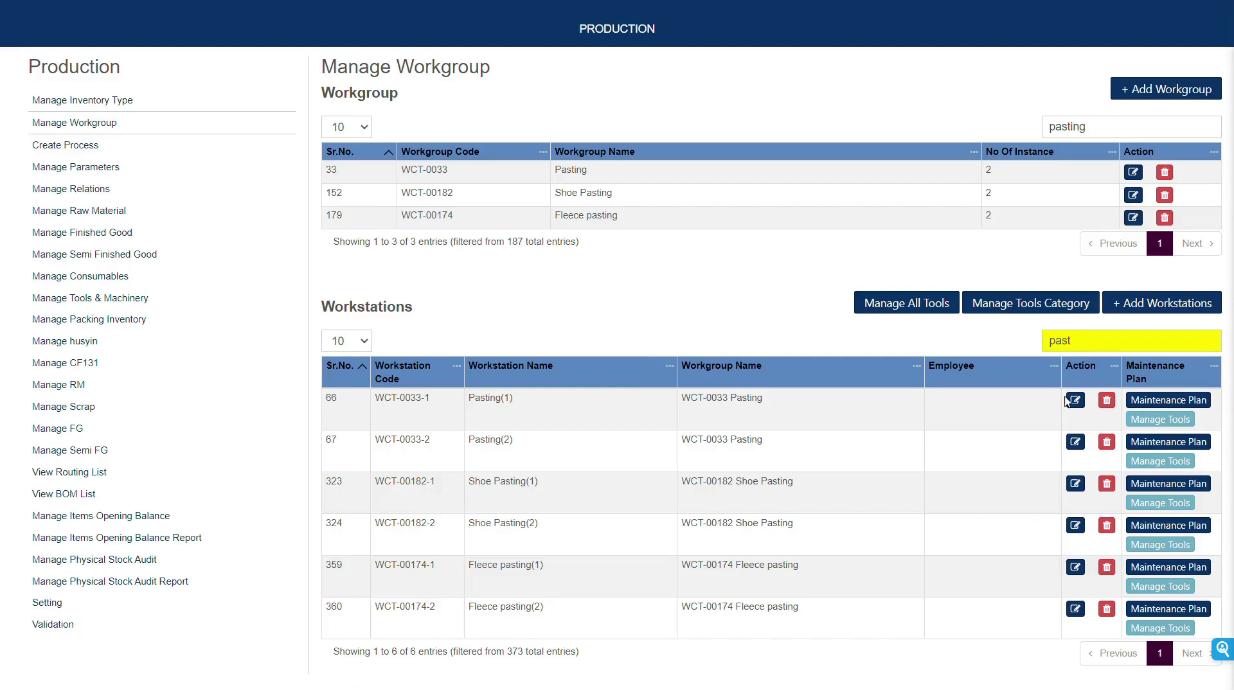
# Step: Open the maintenance plan of workstation Pasting(1), WCT-0033-1, and check its workstation number and name
pyautogui.moveTo(373, 404); pyautogui.dragTo(839, 410)
pyautogui.click(841, 410)
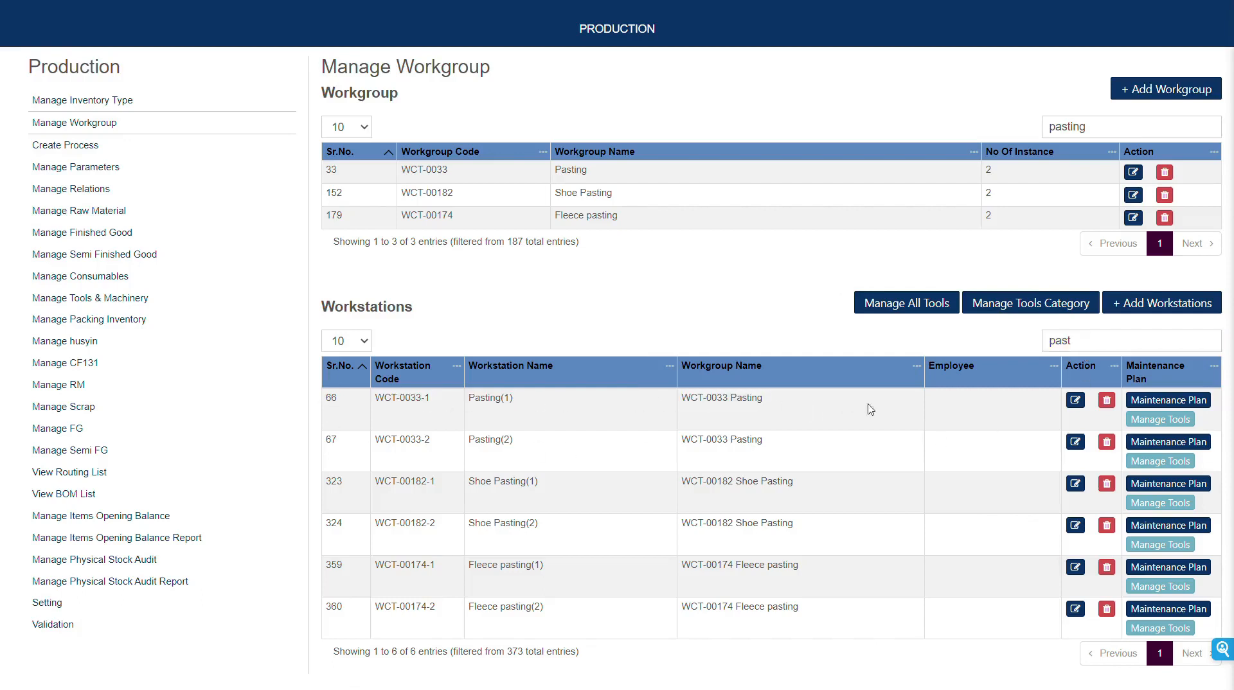
pyautogui.click(1168, 404)
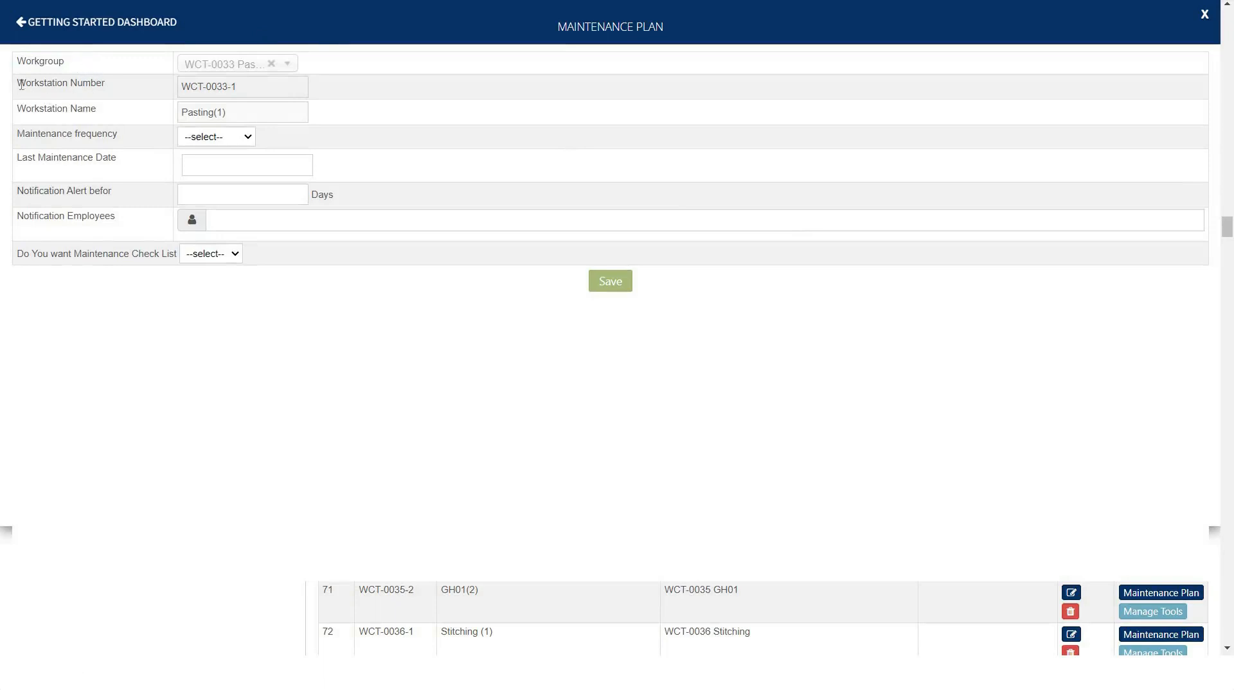
pyautogui.tripleClick(102, 84)
pyautogui.moveTo(14, 113); pyautogui.dragTo(114, 114)
pyautogui.click(29, 146)
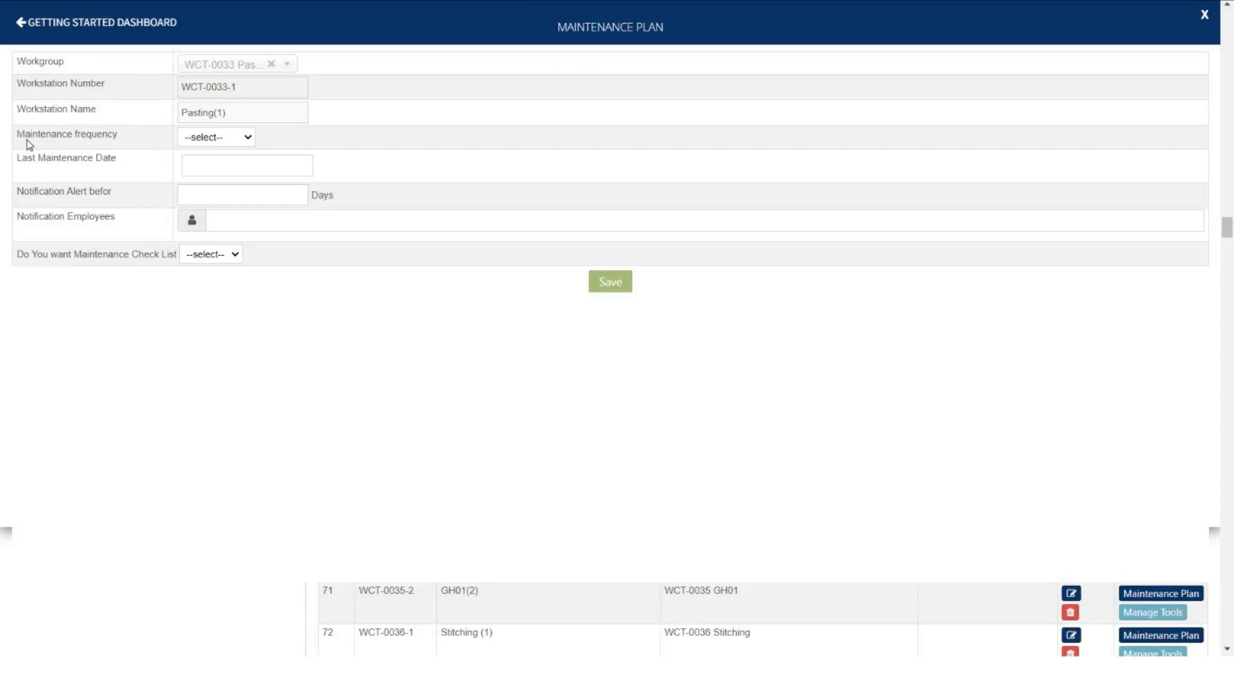
# Step: Try the Custom Day option for the maintenance frequency and set the frequency to Weekly
pyautogui.moveTo(16, 133); pyautogui.dragTo(125, 136)
pyautogui.click(200, 138)
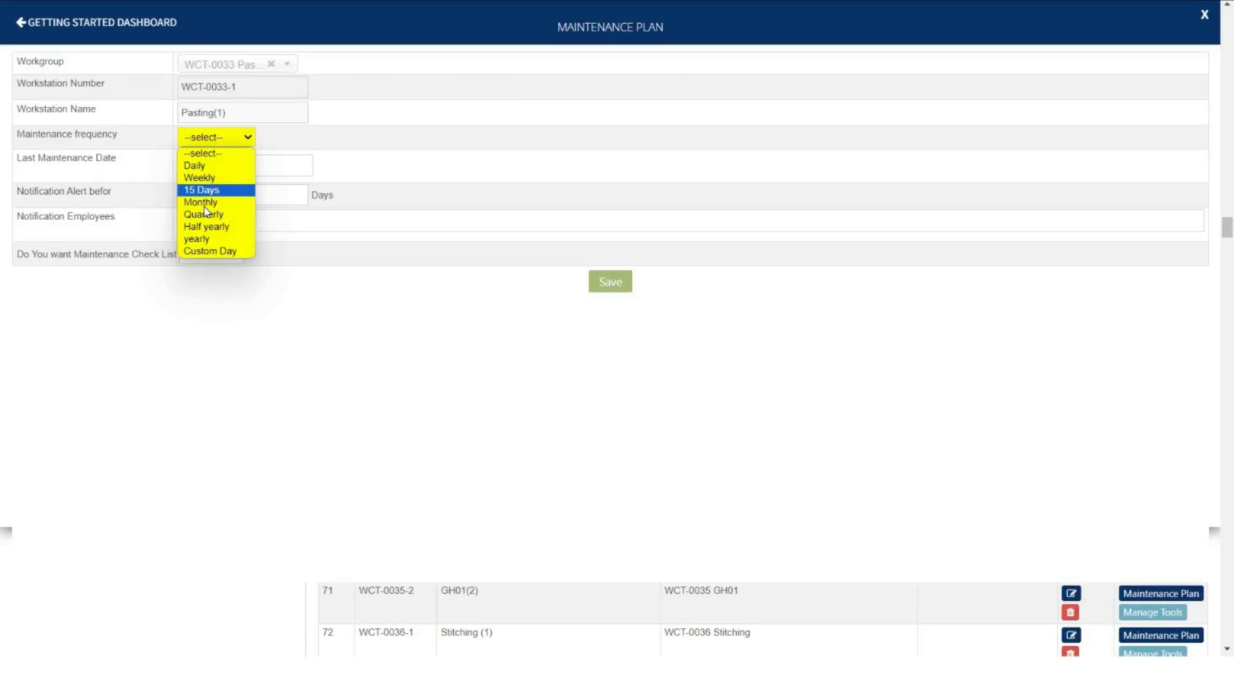
pyautogui.click(209, 251)
pyautogui.click(307, 139)
pyautogui.click(428, 146)
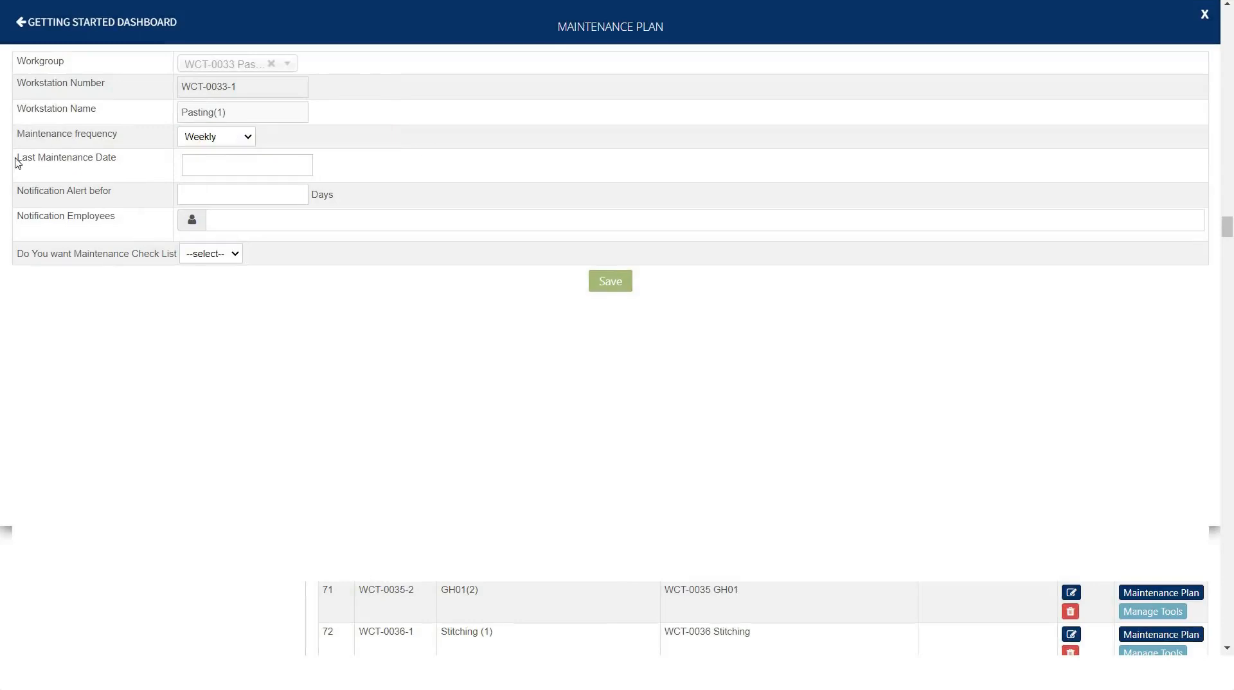
# Step: Set the last maintenance date to 30/08/2023
pyautogui.moveTo(17, 160); pyautogui.dragTo(121, 163)
pyautogui.click(122, 163)
pyautogui.click(213, 163)
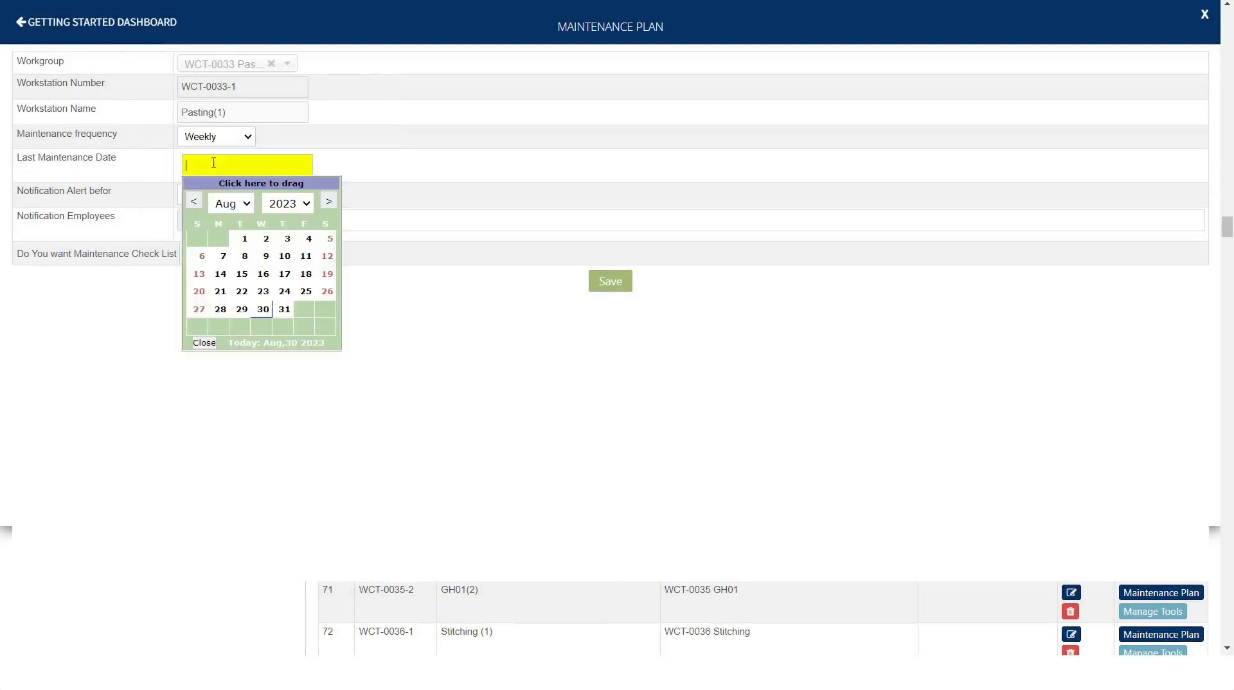
pyautogui.click(260, 309)
pyautogui.moveTo(235, 170); pyautogui.dragTo(164, 162)
# Step: Set the maintenance notification alert to 5 days before
pyautogui.click(156, 195)
pyautogui.moveTo(17, 192); pyautogui.dragTo(140, 194)
pyautogui.click(209, 195)
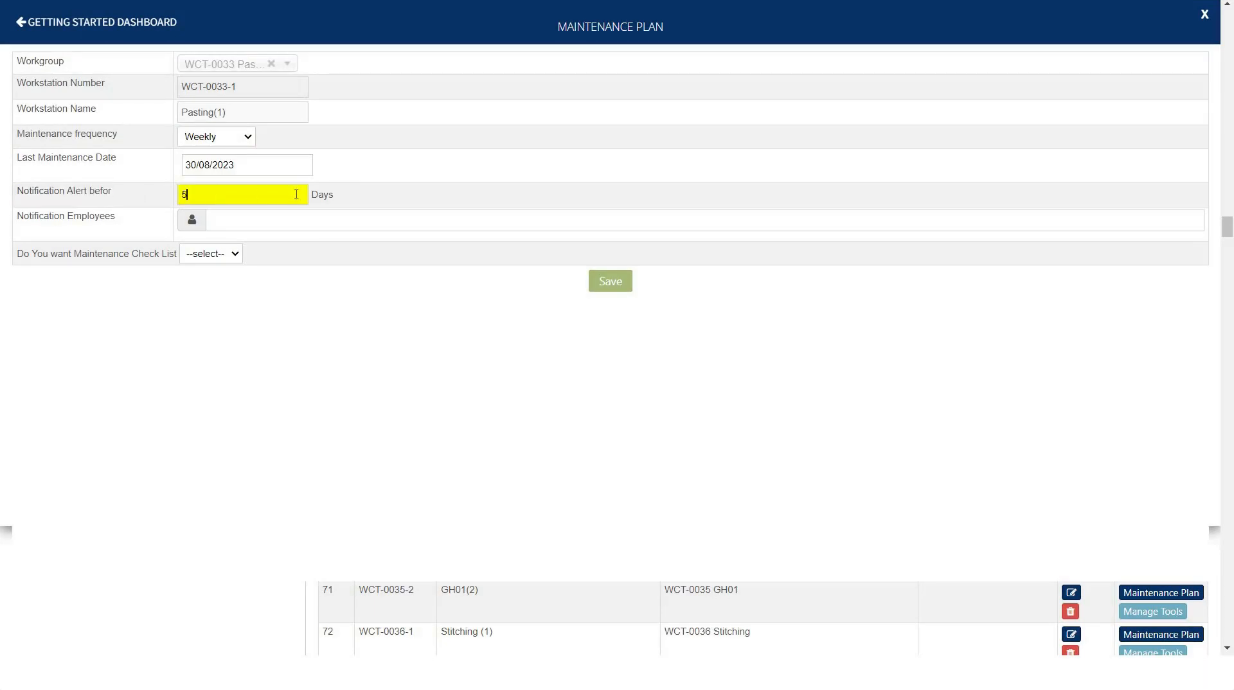
pyautogui.click(339, 197)
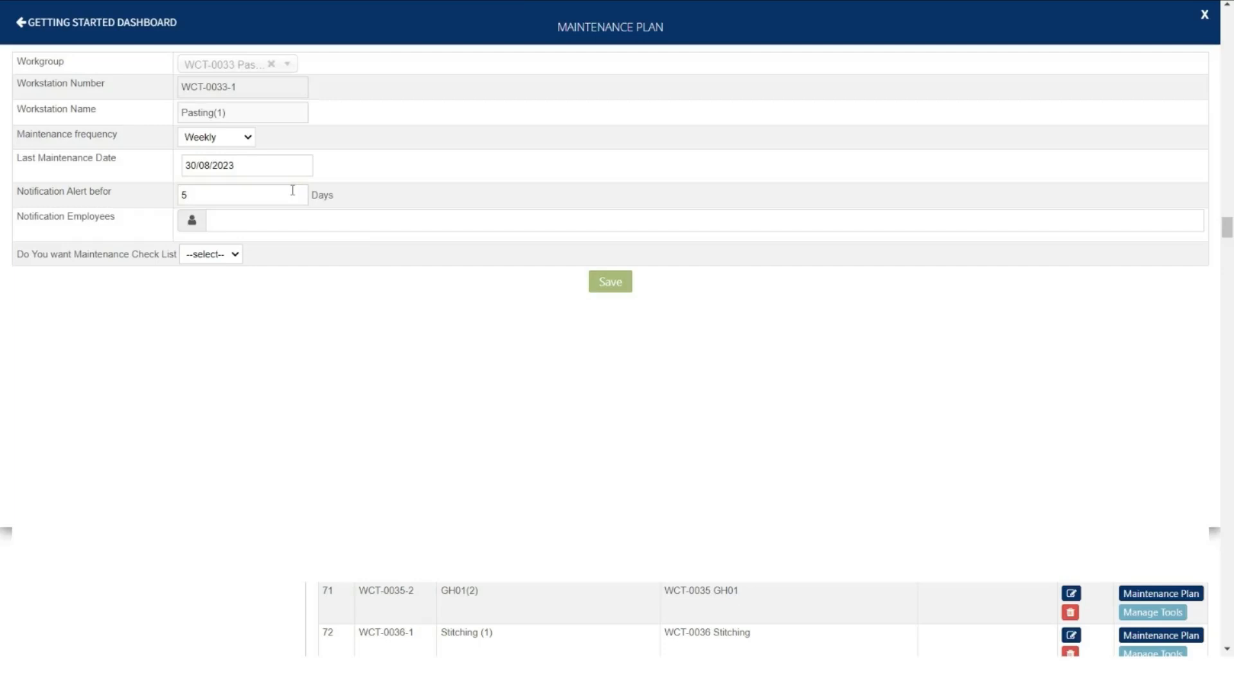
# Step: Add Absolute ERP and the production manager as notification employees of the maintenance plan
pyautogui.moveTo(16, 218); pyautogui.dragTo(125, 226)
pyautogui.click(233, 221)
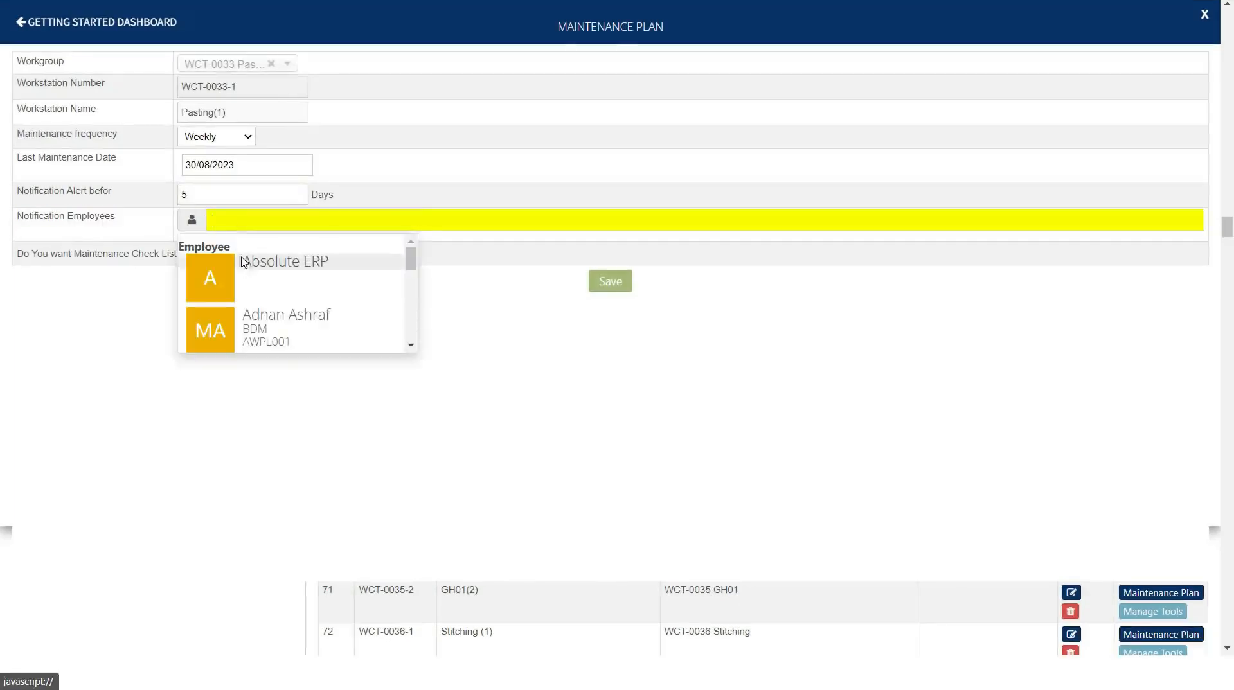
pyautogui.click(244, 264)
pyautogui.click(376, 230)
pyautogui.click(392, 325)
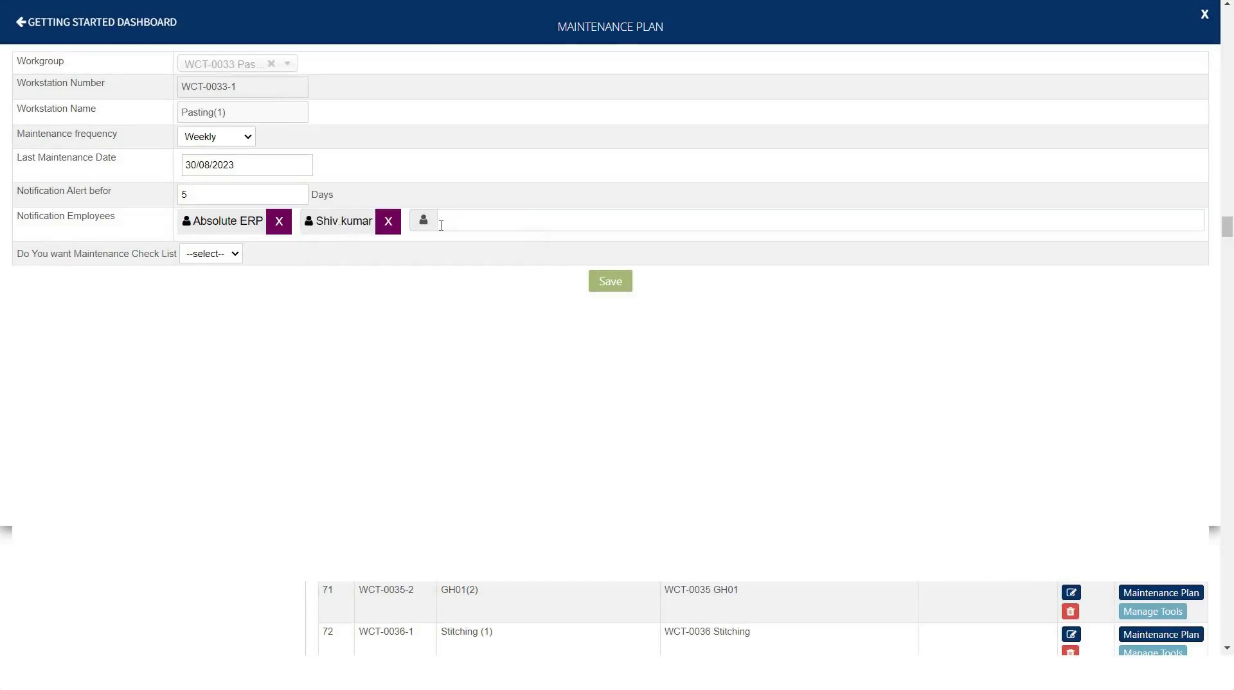
# Step: Enable the maintenance check list and review its type options, keeping the Yes/No type
pyautogui.moveTo(19, 256); pyautogui.dragTo(198, 260)
pyautogui.click(198, 256)
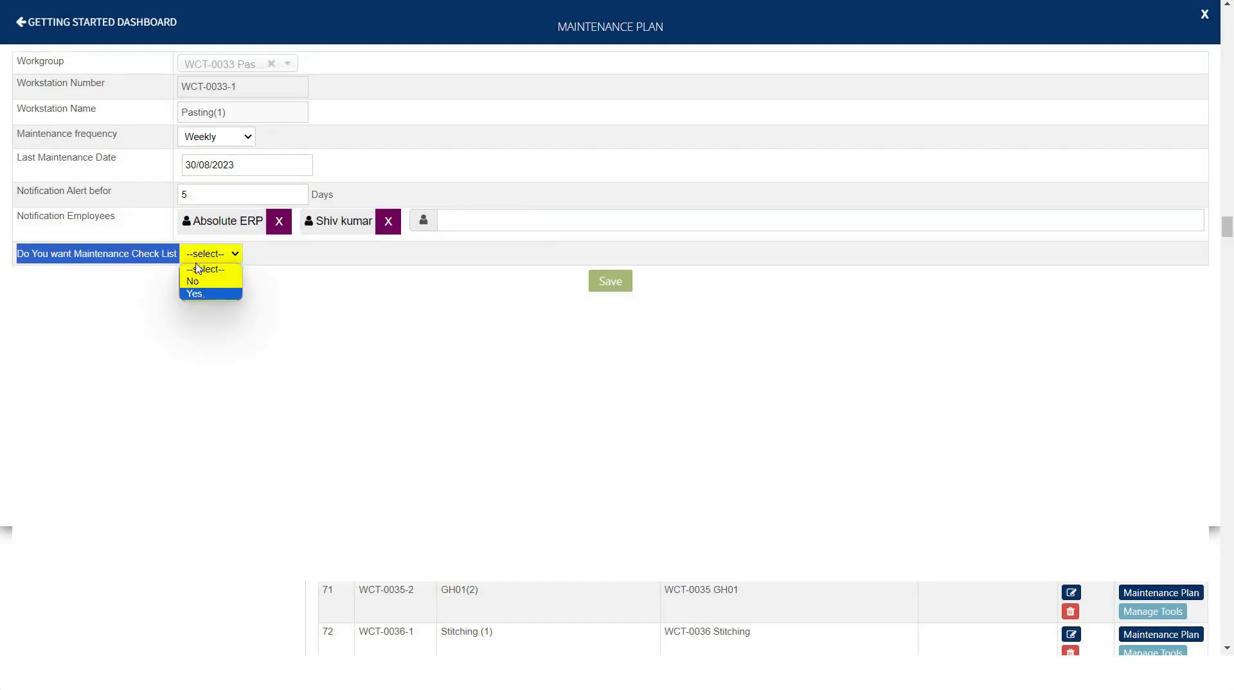
pyautogui.click(199, 272)
pyautogui.moveTo(18, 276); pyautogui.dragTo(129, 277)
pyautogui.click(129, 278)
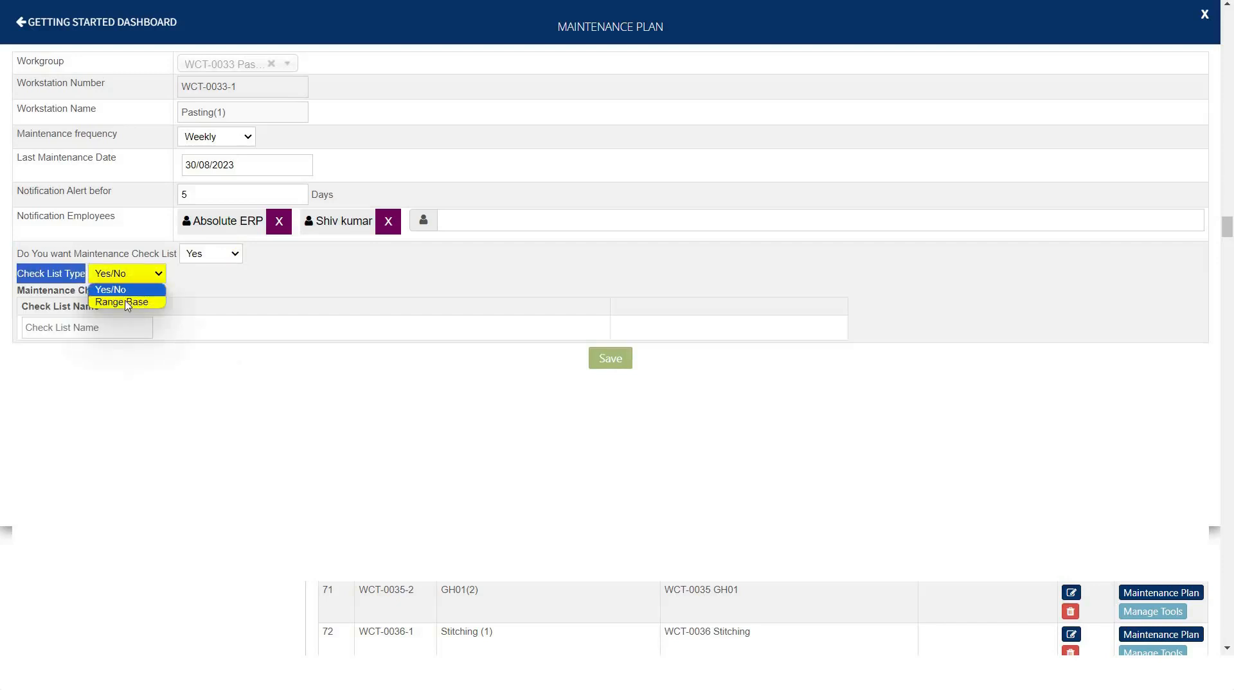
pyautogui.click(193, 282)
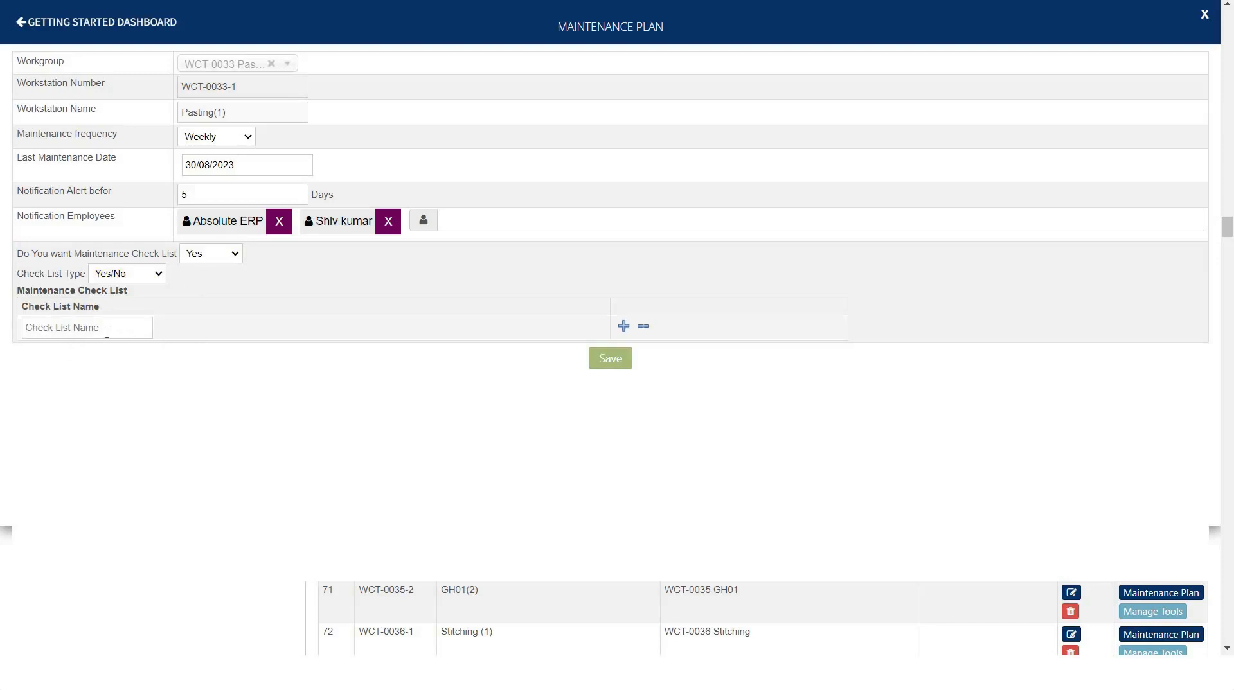
pyautogui.click(107, 334)
# Step: Change the check list type to Range Base and enter the item callibration with a range from 5 to 9
pyautogui.click(136, 278)
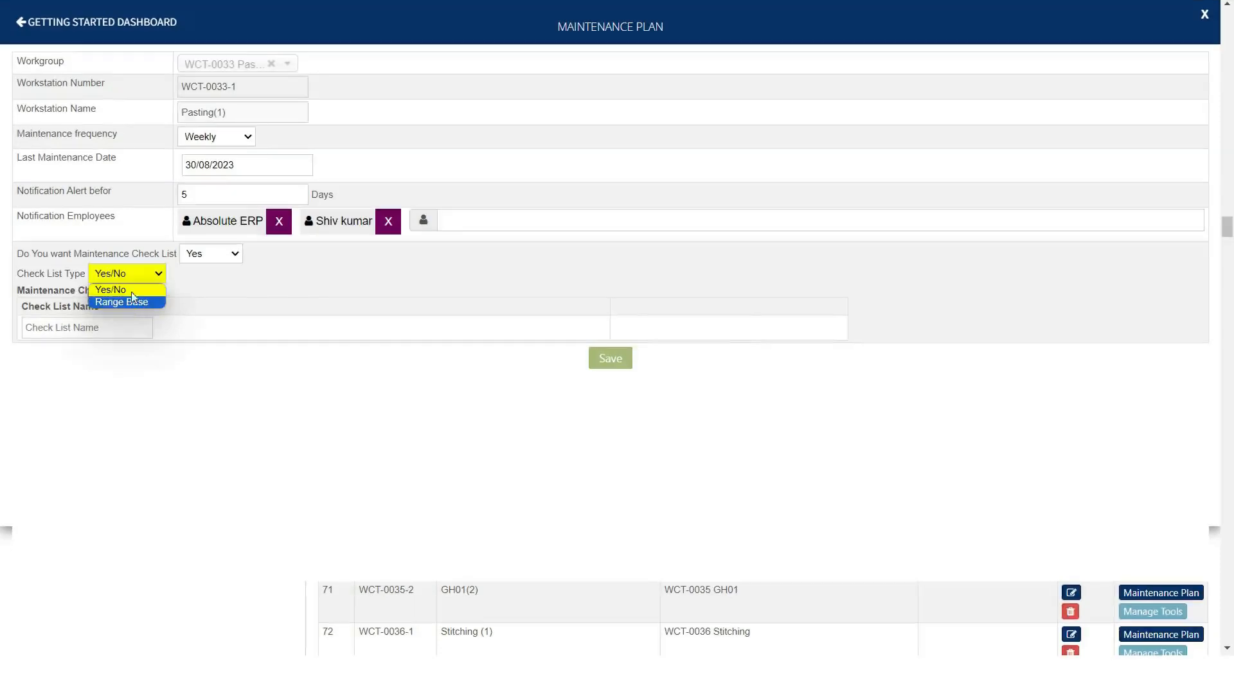
pyautogui.click(137, 304)
pyautogui.click(83, 329)
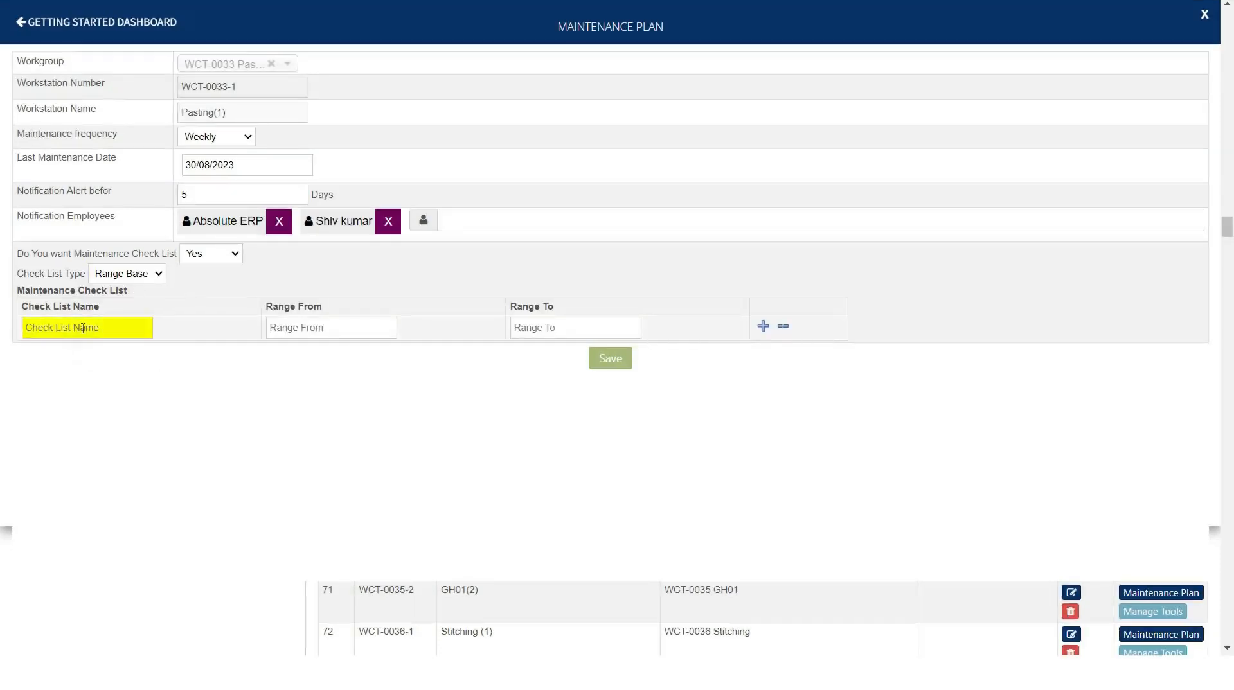
pyautogui.write('callibration')
pyautogui.click(310, 328)
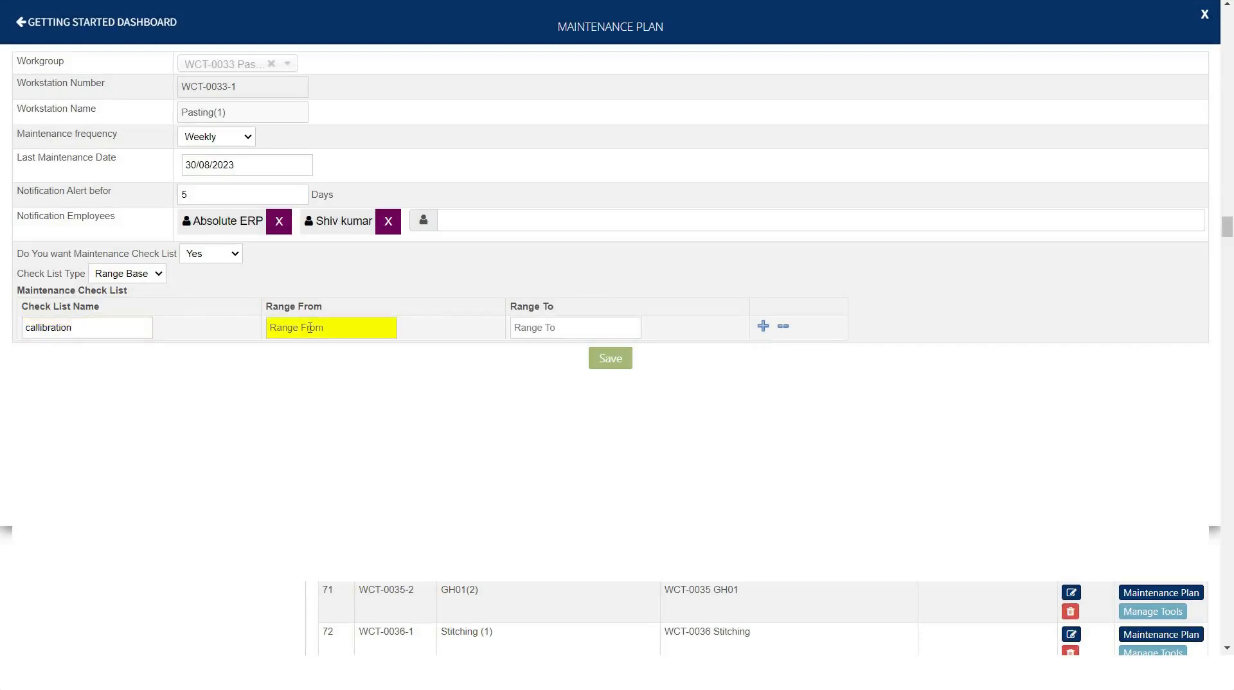
pyautogui.write('5')
pyautogui.click(557, 323)
pyautogui.write('9')
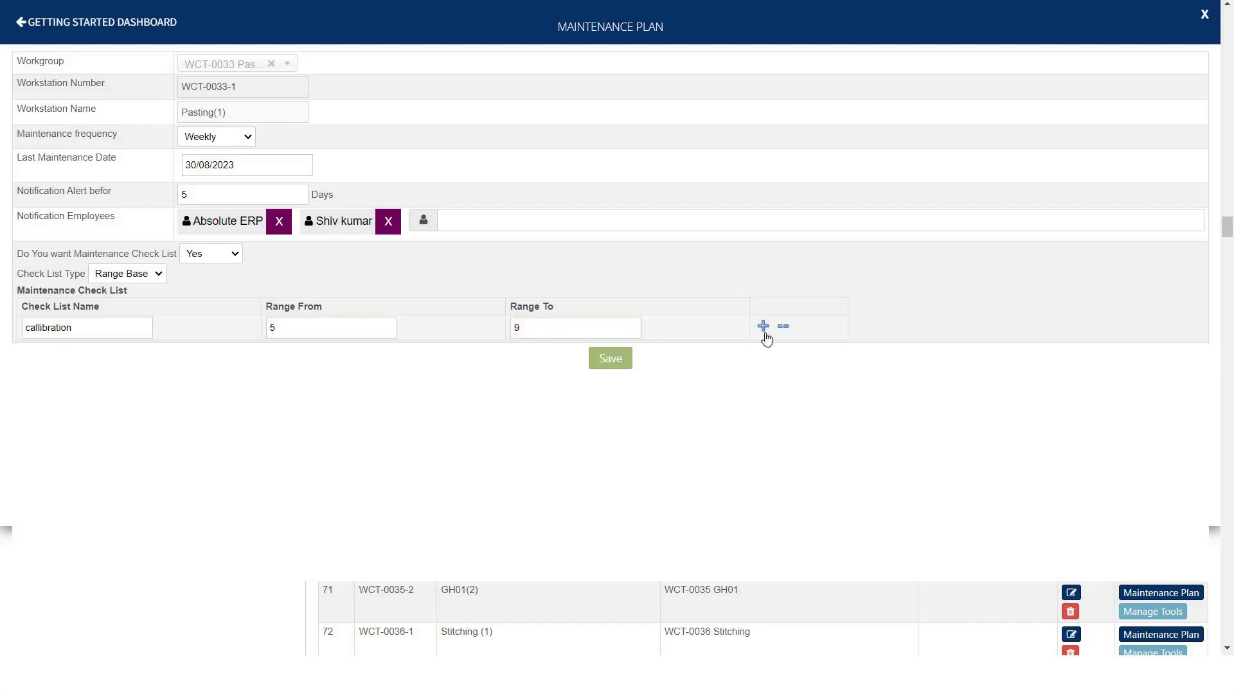
# Step: Add a second blank row to the maintenance check list
pyautogui.click(763, 326)
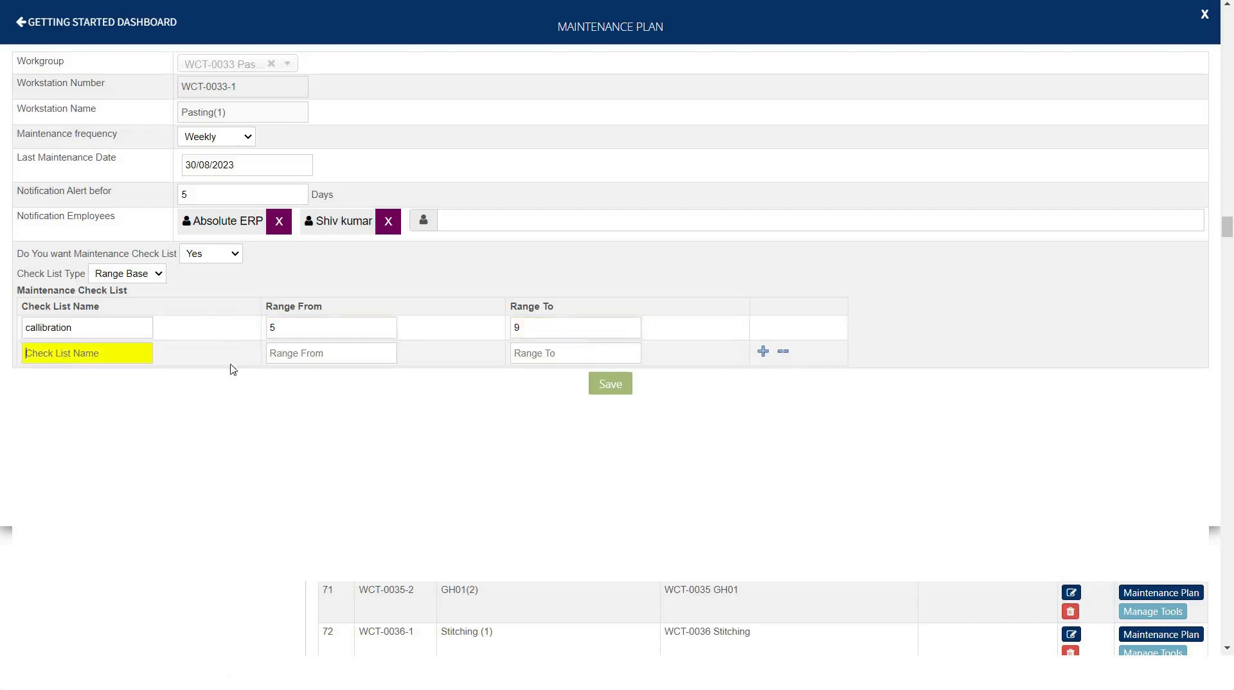
pyautogui.press('Tab')
pyautogui.click(551, 355)
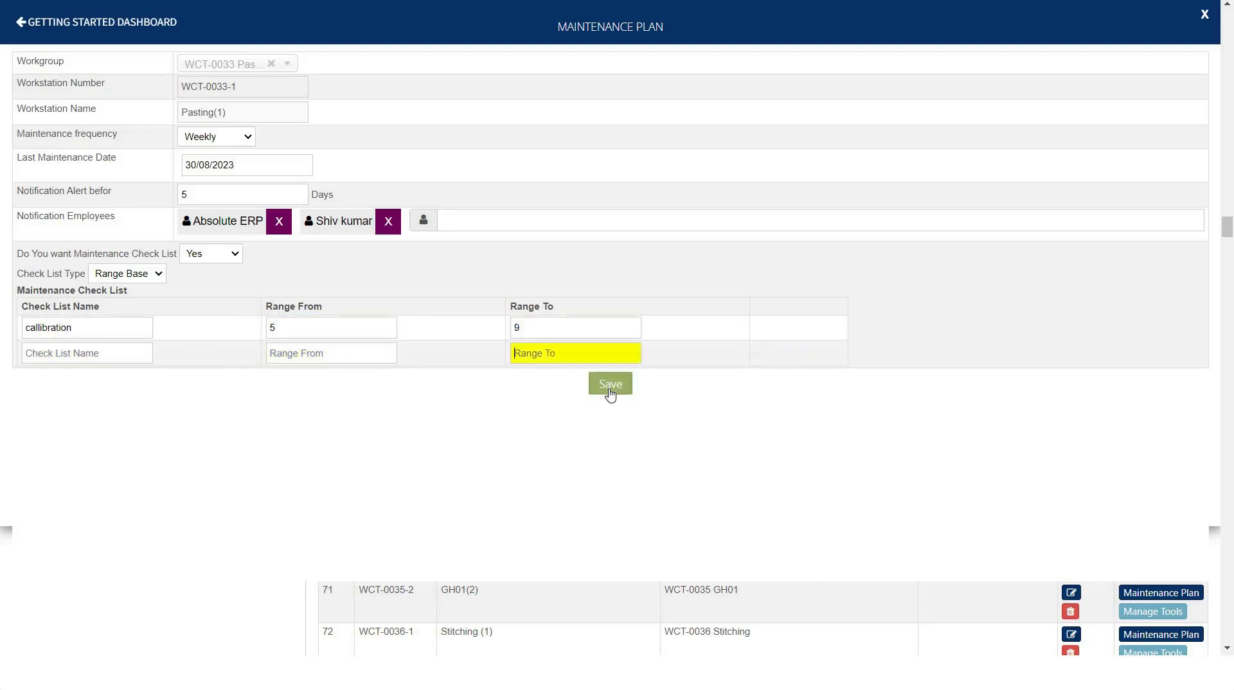